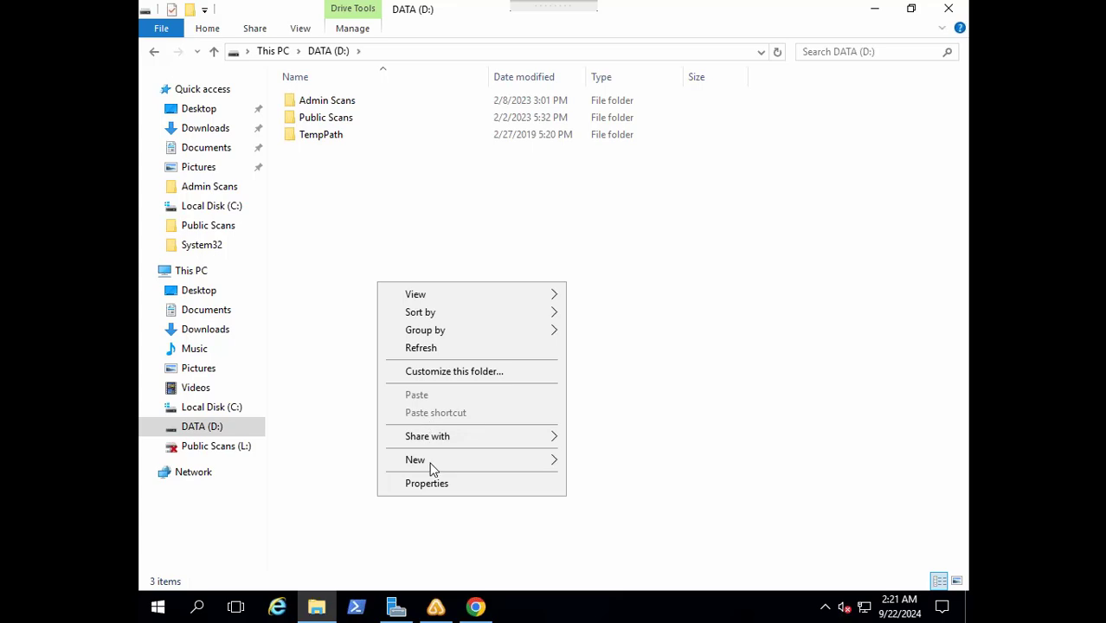
- Create a new folder named "Home Folder" in the root of the DATA (D:) drive
{"action": "mouse_move", "coordinate": [432, 468]}
{"action": "left_click", "coordinate": [617, 464]}
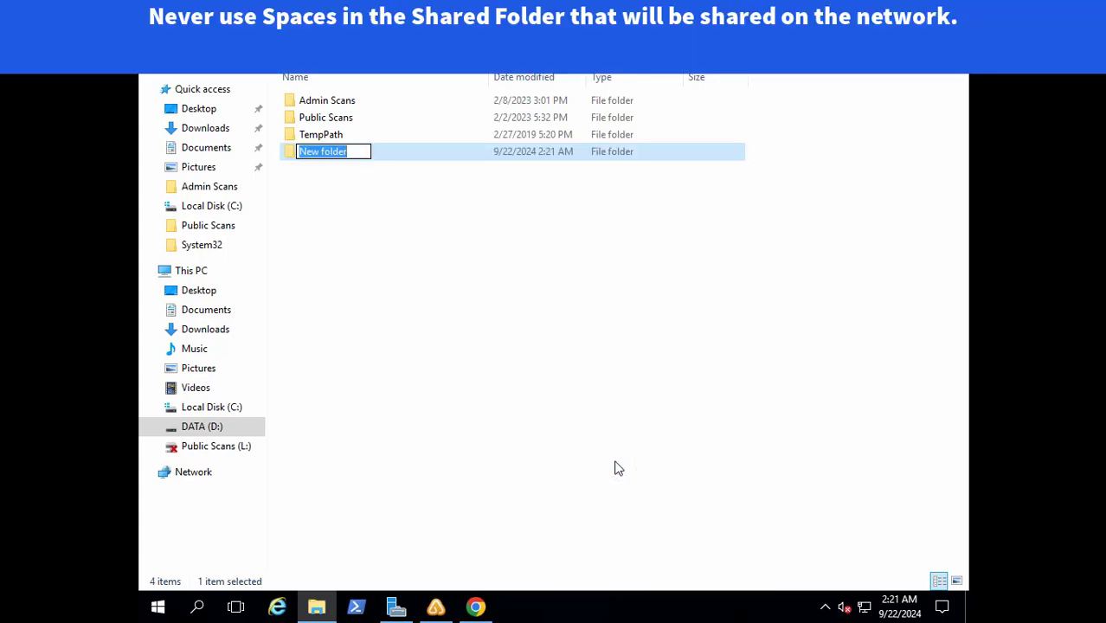
{"action": "type", "text": "Home Fold"}
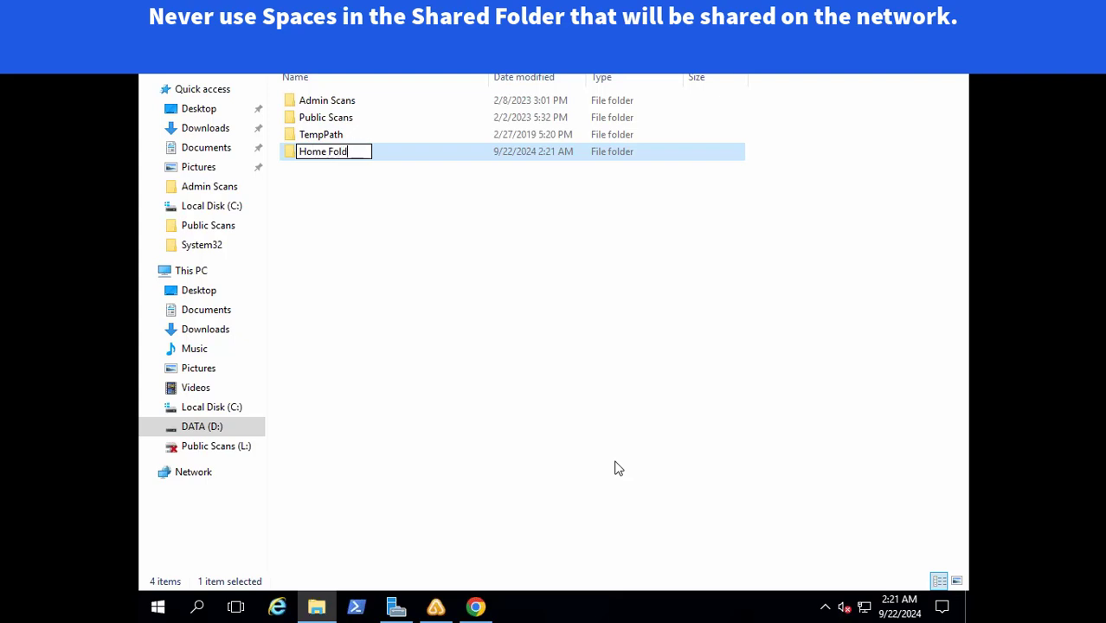
{"action": "type", "text": "er"}
{"action": "left_click", "coordinate": [414, 339]}
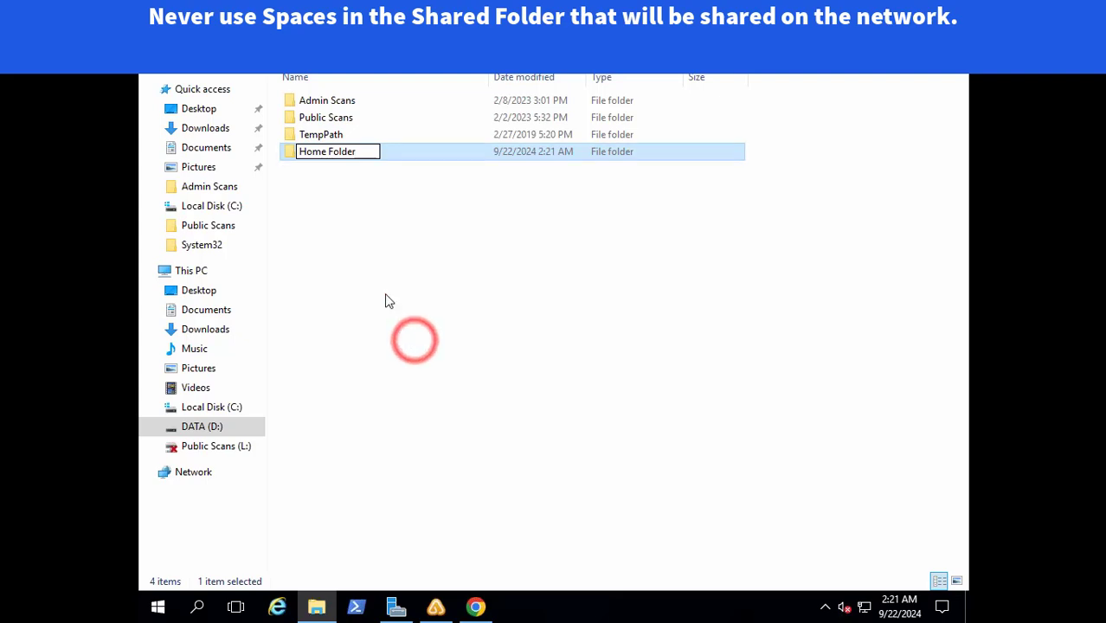
{"action": "double_click", "coordinate": [322, 161]}
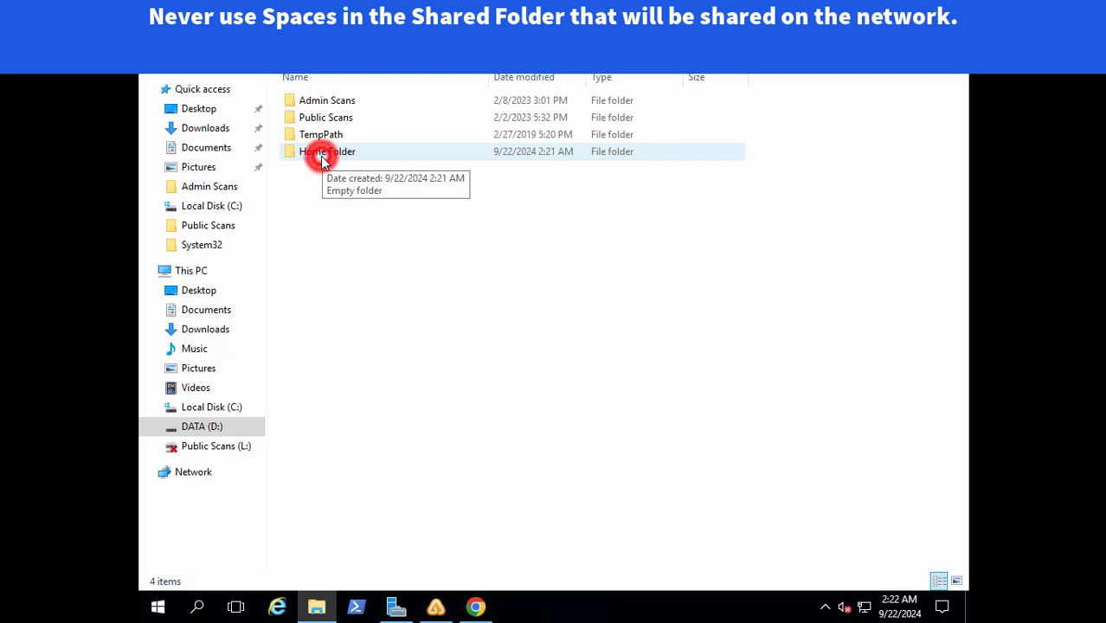
{"action": "key", "text": "BackSpace"}
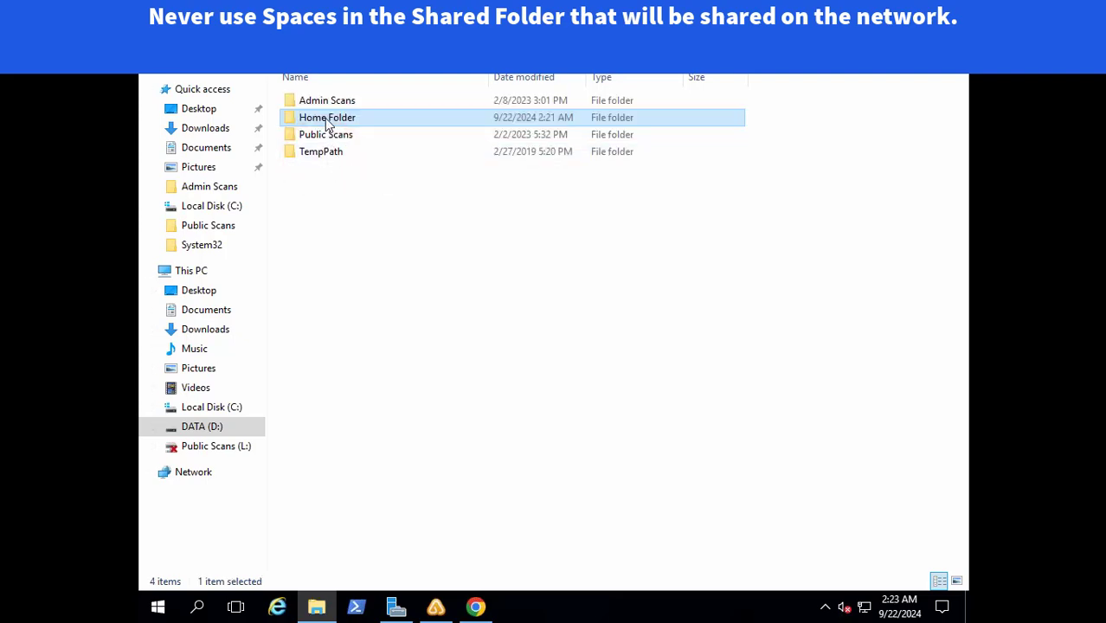
- Enable advanced sharing for Home Folder with the share name "Home Folder$"
{"action": "right_click", "coordinate": [327, 123]}
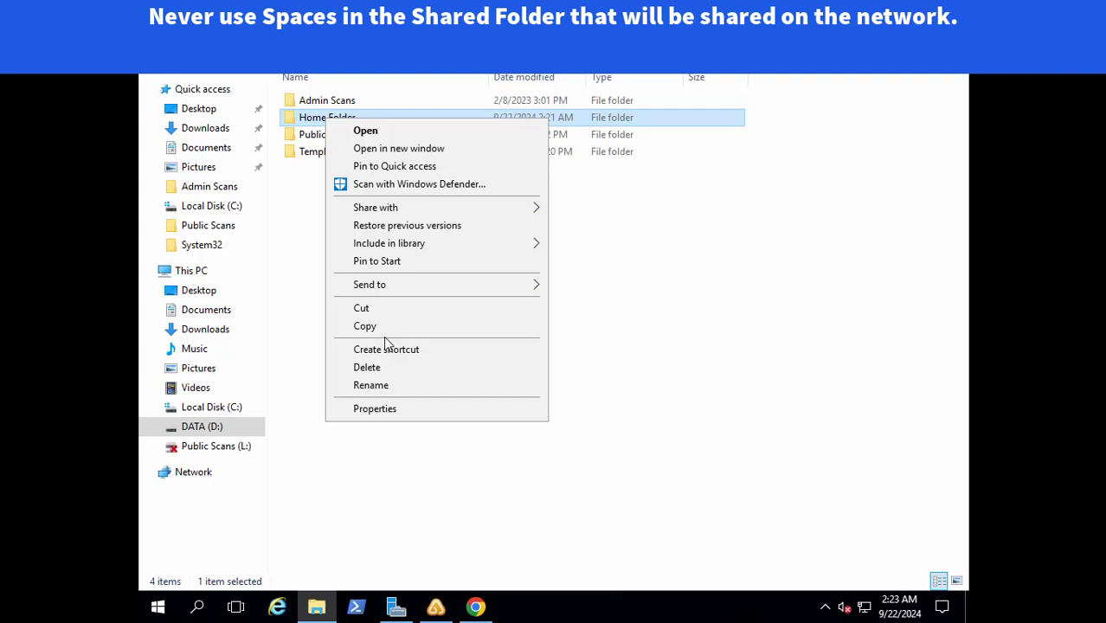
{"action": "left_click", "coordinate": [375, 414]}
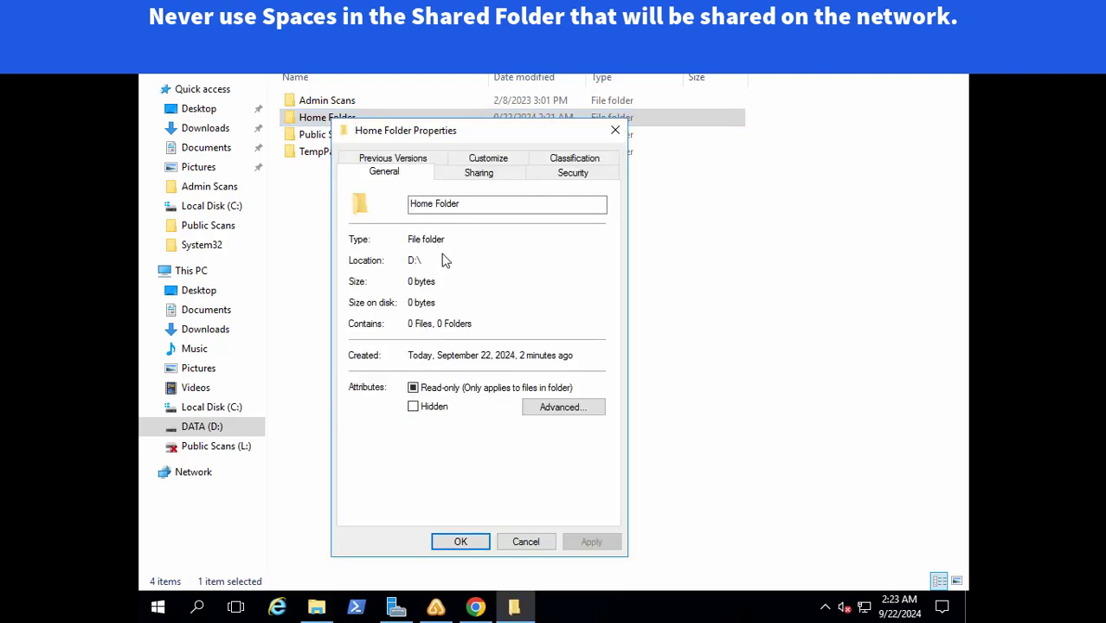
{"action": "left_click", "coordinate": [479, 173]}
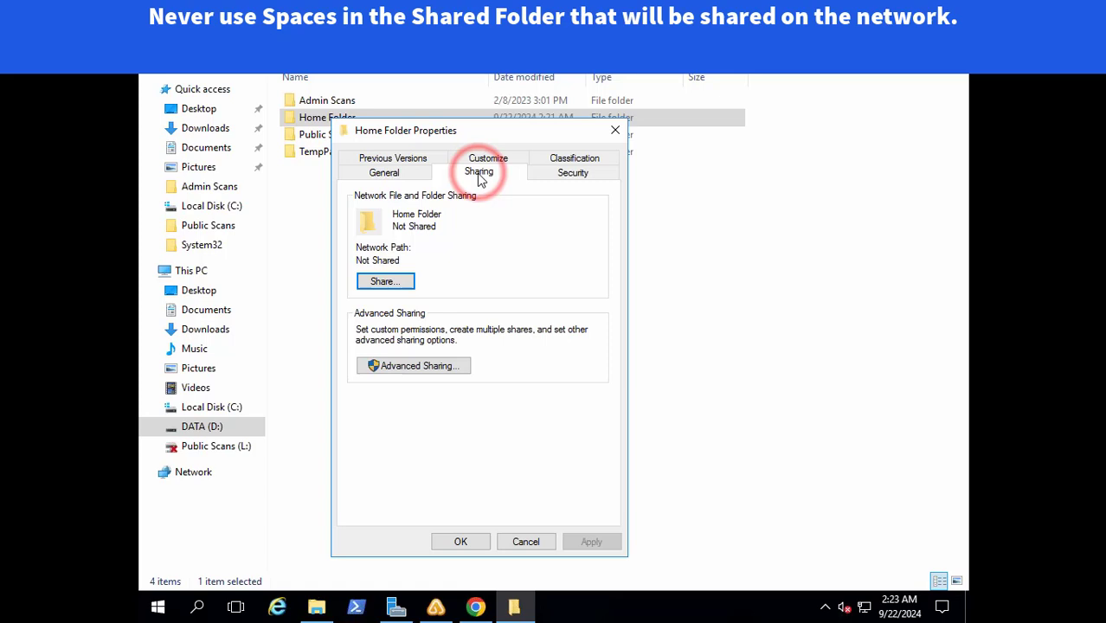
{"action": "left_click", "coordinate": [390, 371]}
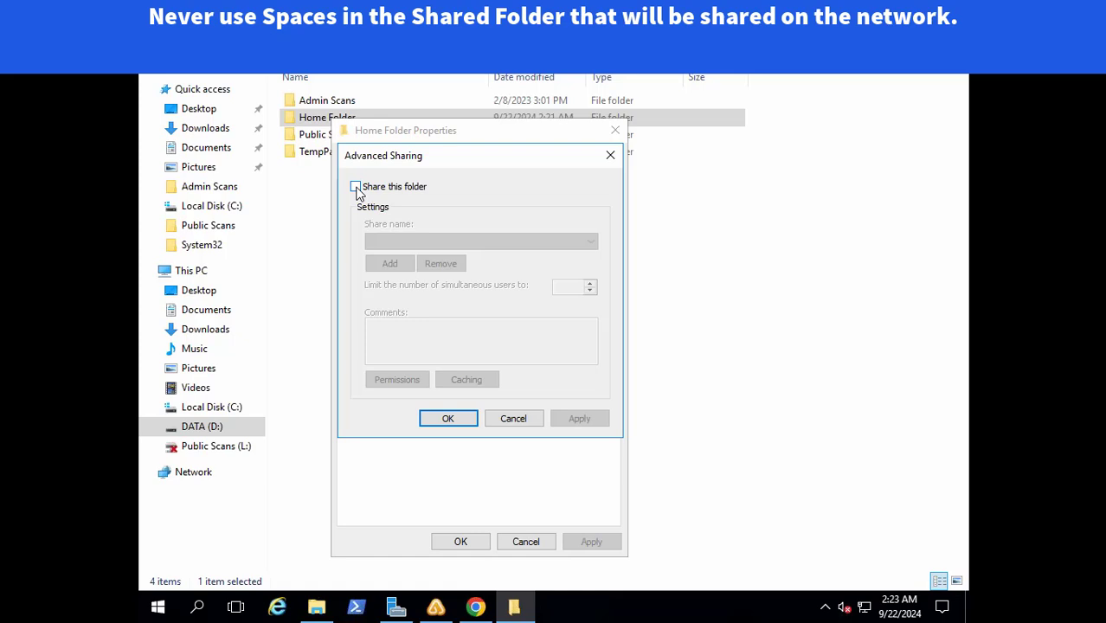
{"action": "left_click", "coordinate": [355, 187]}
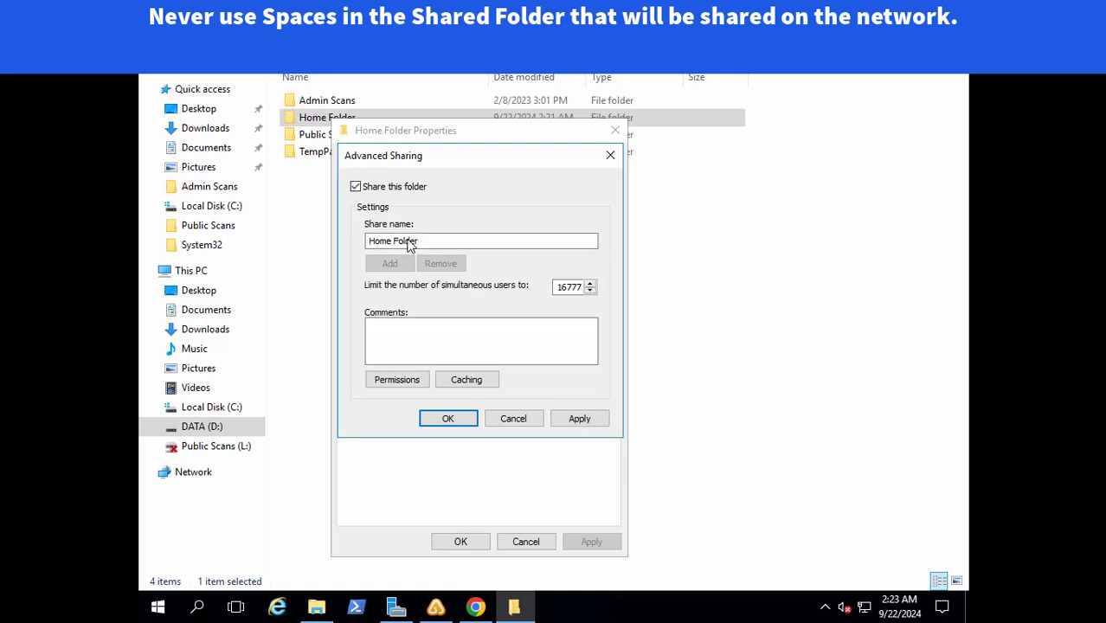
{"action": "left_click", "coordinate": [435, 243]}
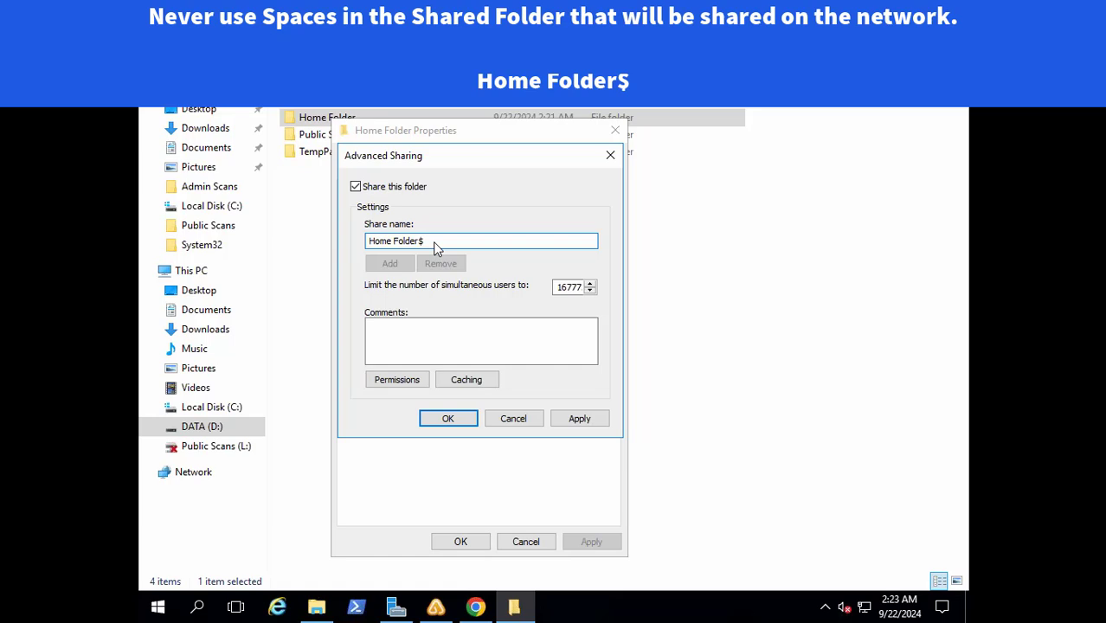
{"action": "left_click_drag", "start_coordinate": [434, 242], "coordinate": [348, 246]}
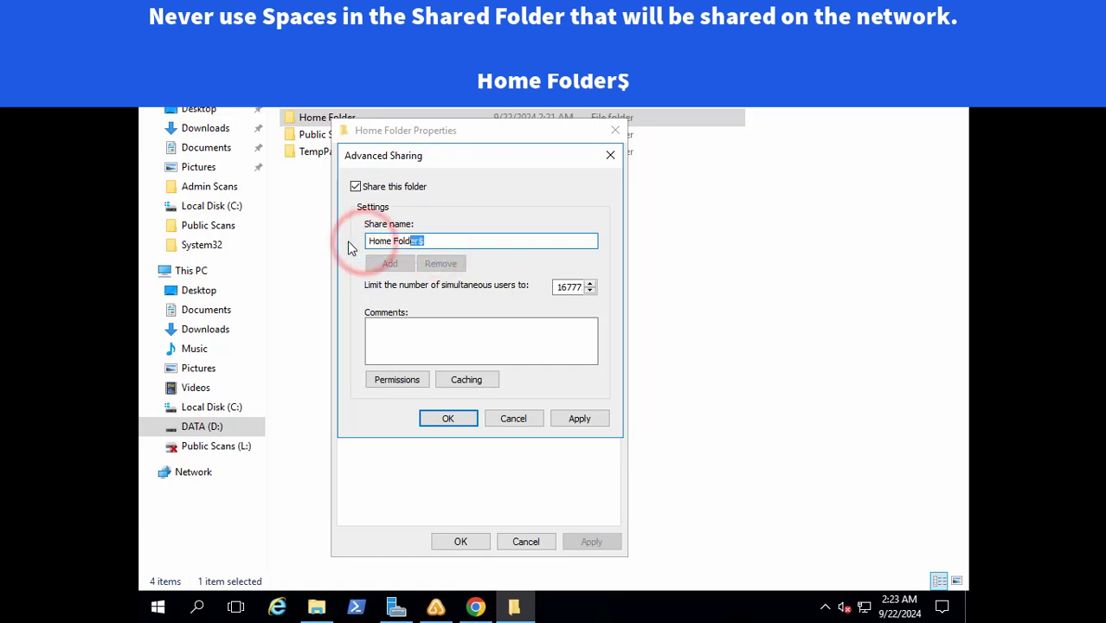
{"action": "left_click", "coordinate": [500, 223]}
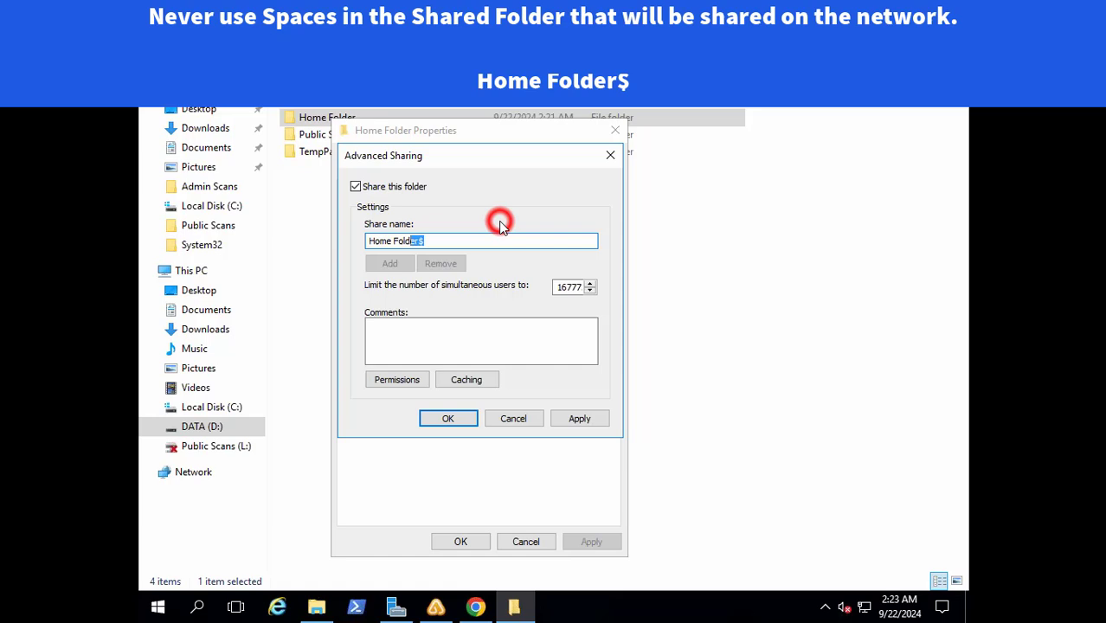
{"action": "left_click", "coordinate": [372, 246]}
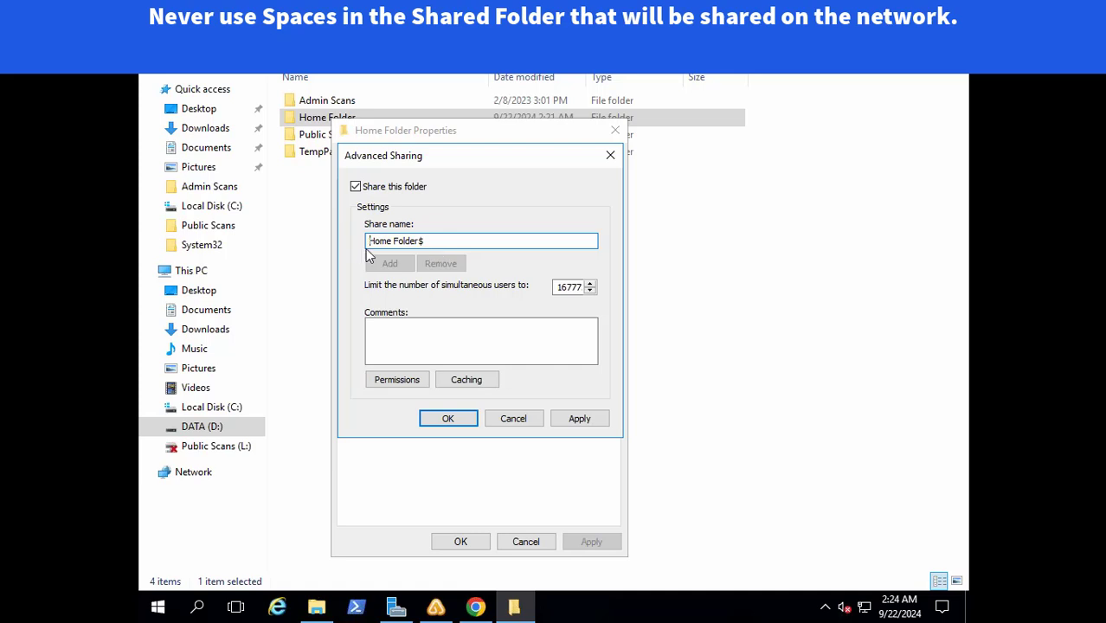
- Add the comment "Root folder for Sales Department" to the share
{"action": "left_click", "coordinate": [418, 345]}
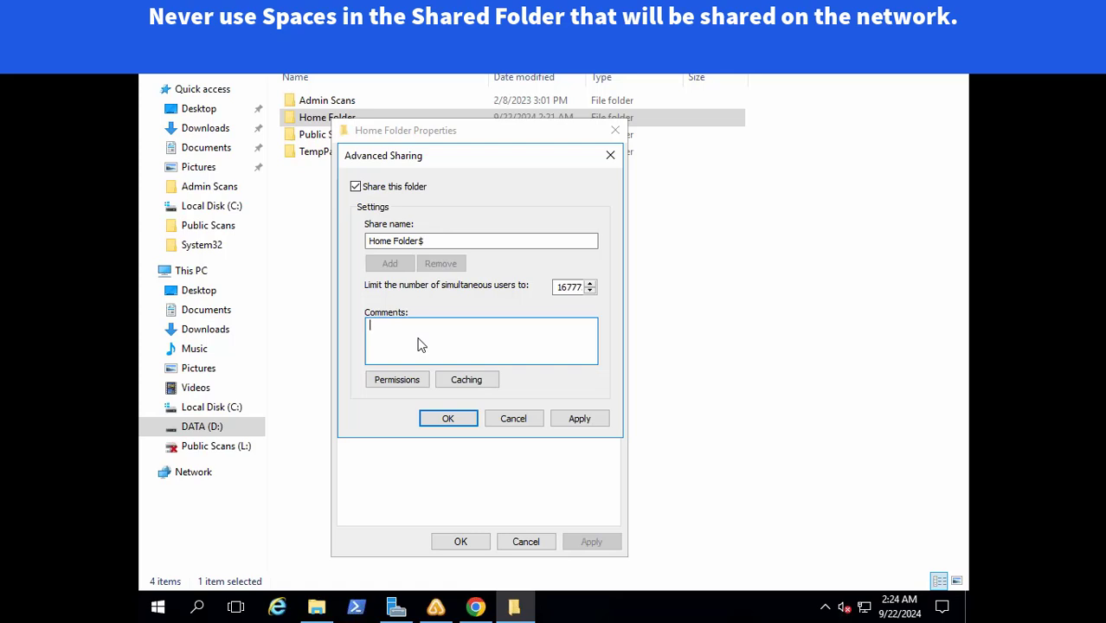
{"action": "type", "text": "Root fold"}
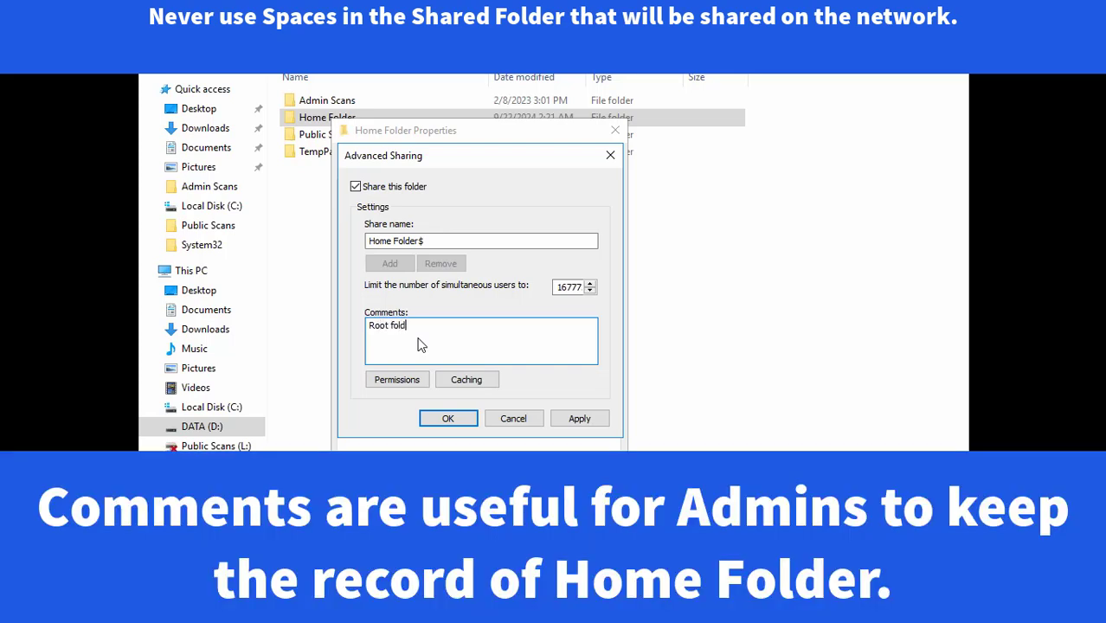
{"action": "type", "text": "er forl Sales Department"}
{"action": "left_click", "coordinate": [429, 326]}
{"action": "key", "text": "BackSpace"}
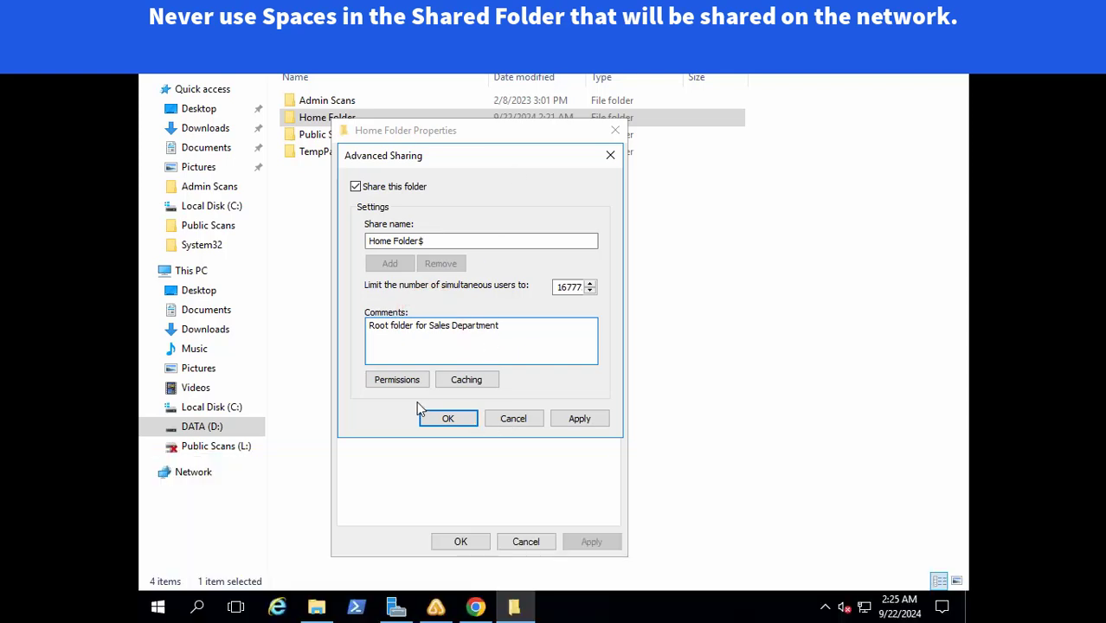
- Allow Everyone Full Control in the share permissions and apply the advanced sharing settings
{"action": "left_click", "coordinate": [401, 380]}
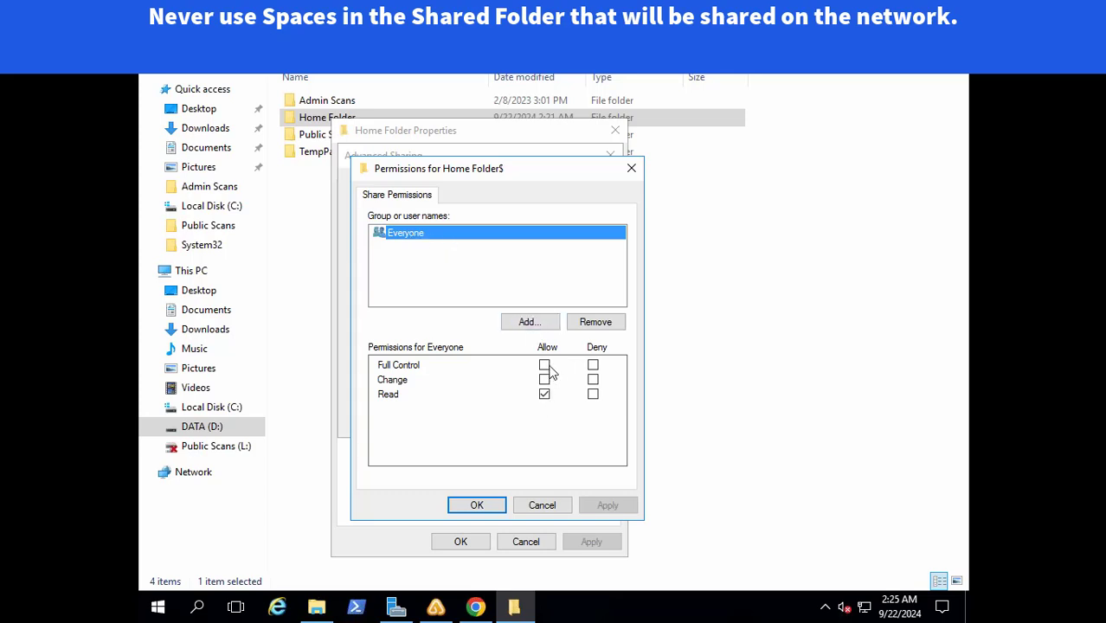
{"action": "left_click", "coordinate": [543, 364]}
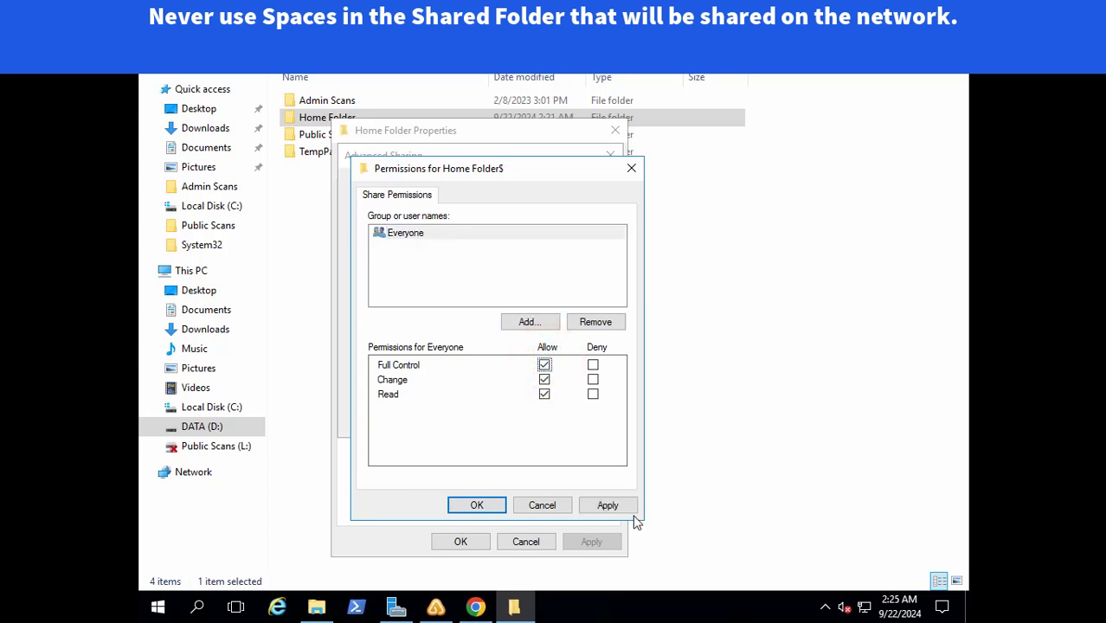
{"action": "left_click", "coordinate": [607, 505]}
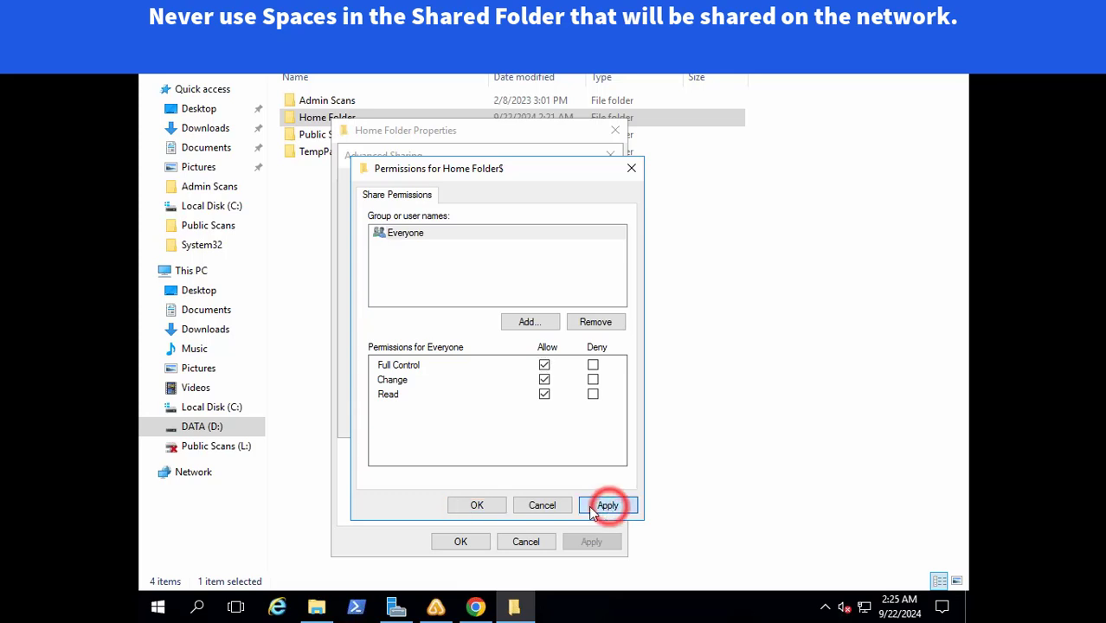
{"action": "left_click", "coordinate": [478, 506]}
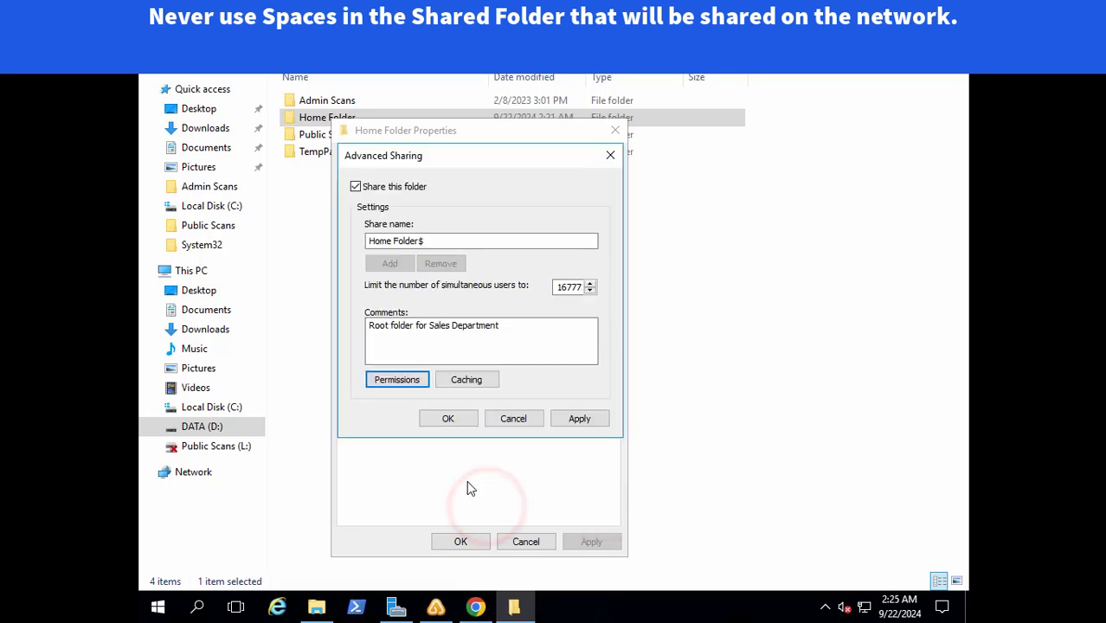
{"action": "left_click", "coordinate": [447, 420]}
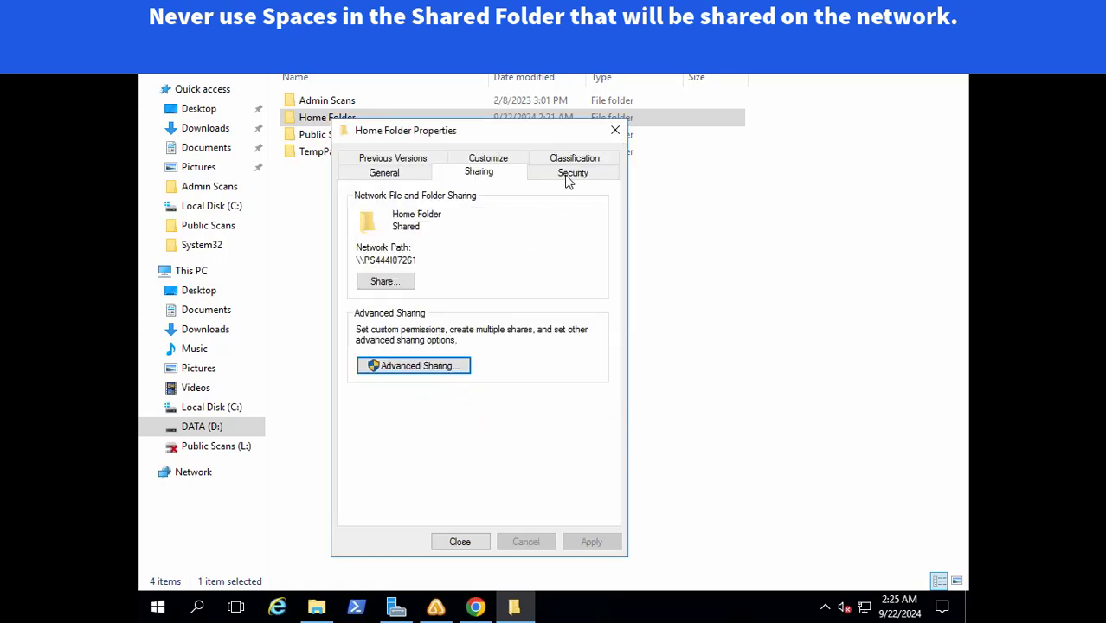
- Disable permission inheritance in Home Folder's advanced security settings, converting inherited permissions into explicit permissions
{"action": "left_click", "coordinate": [569, 177]}
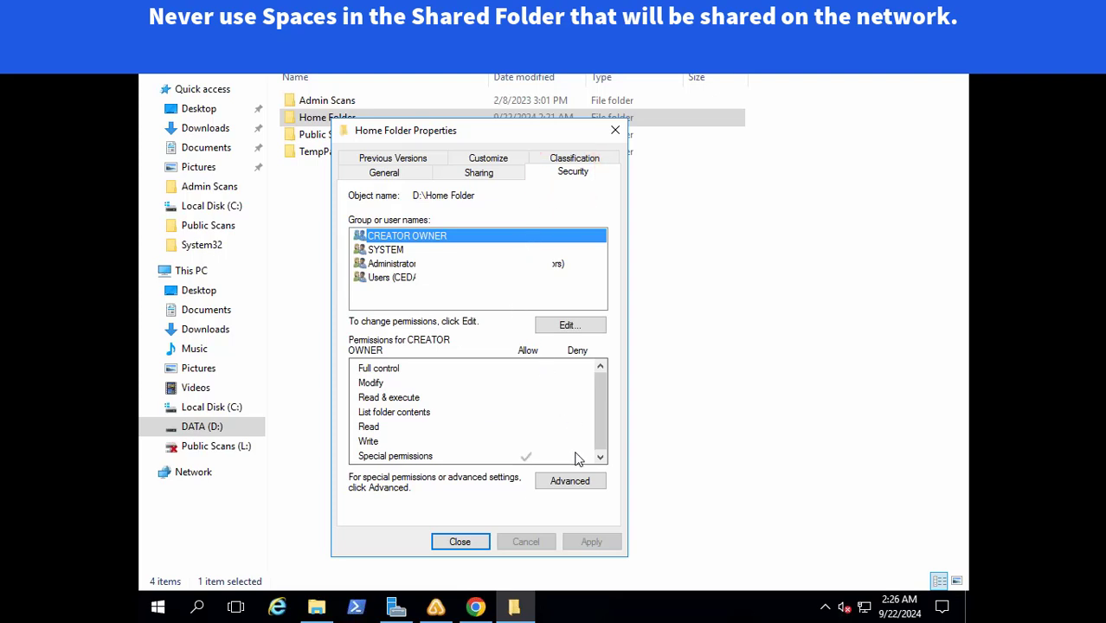
{"action": "left_click", "coordinate": [568, 482]}
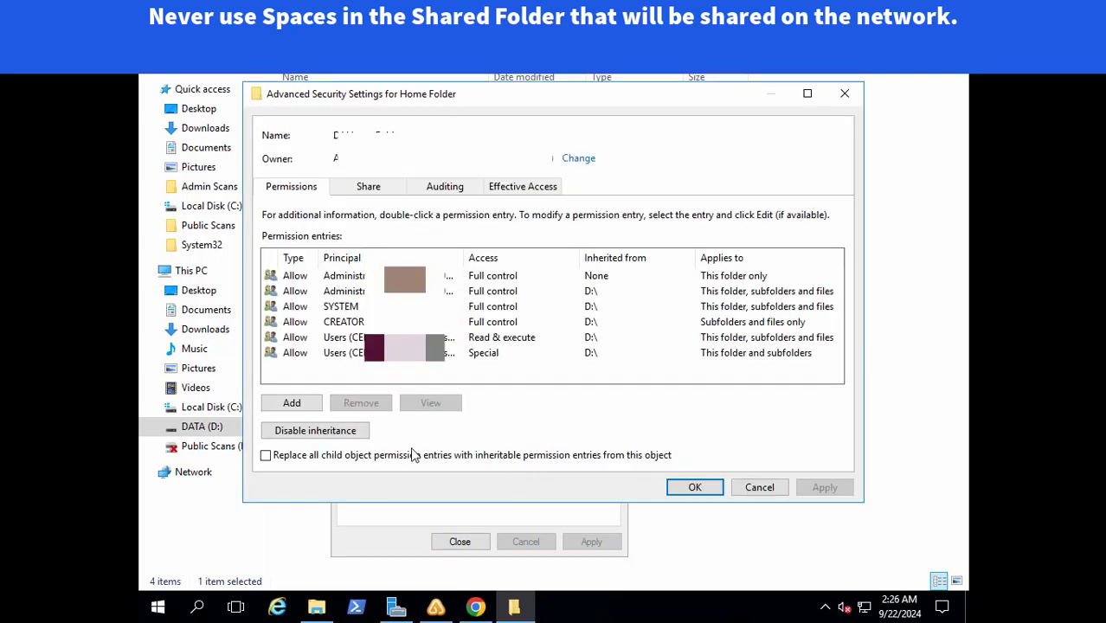
{"action": "left_click", "coordinate": [328, 432]}
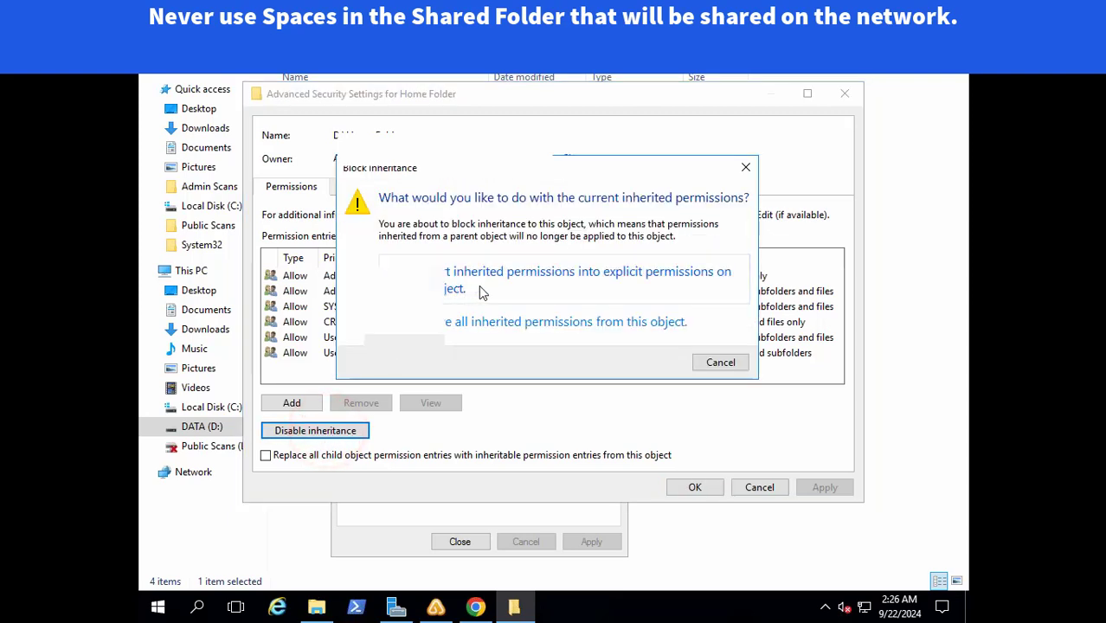
{"action": "left_click", "coordinate": [578, 289]}
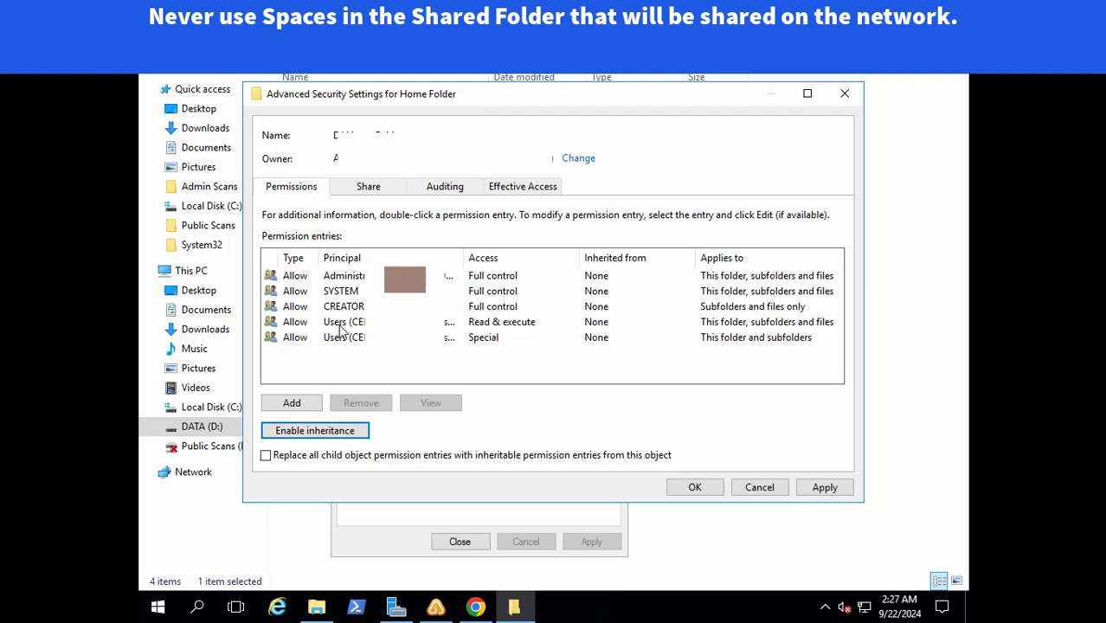
- Remove both Users permission entries (Read & execute and Special) from Home Folder and apply the security changes
{"action": "left_click", "coordinate": [341, 323]}
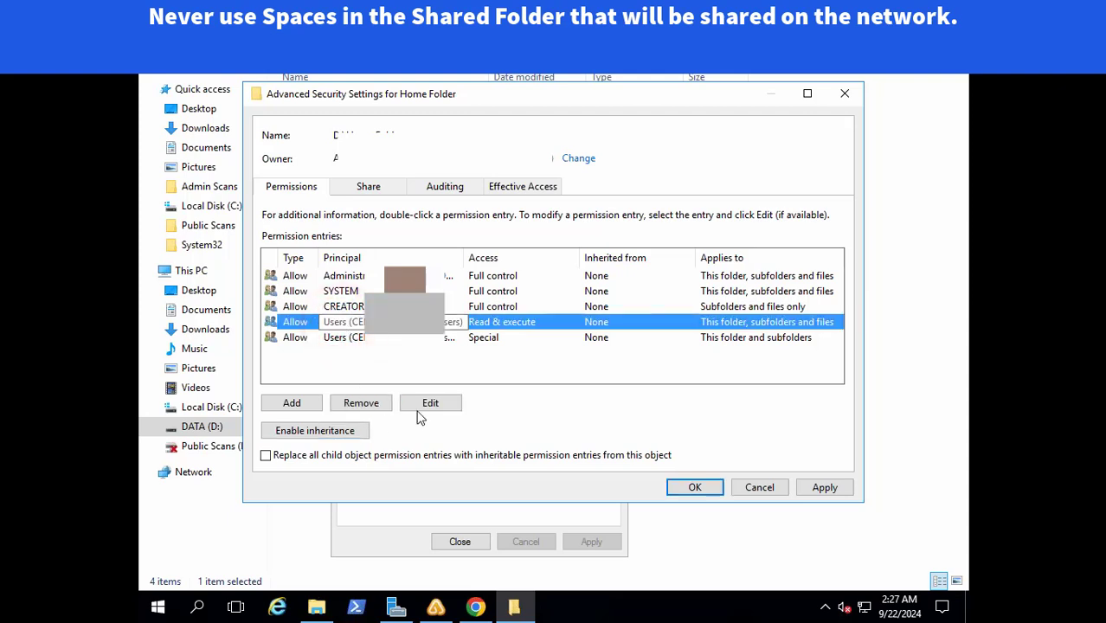
{"action": "left_click", "coordinate": [371, 404]}
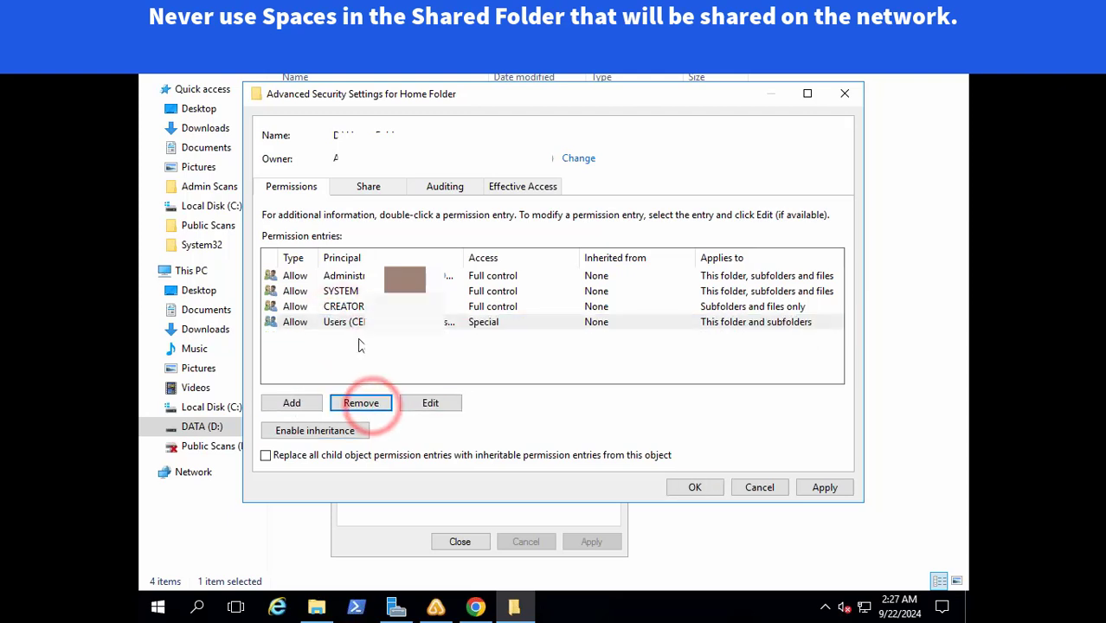
{"action": "left_click", "coordinate": [350, 322]}
{"action": "left_click", "coordinate": [372, 405]}
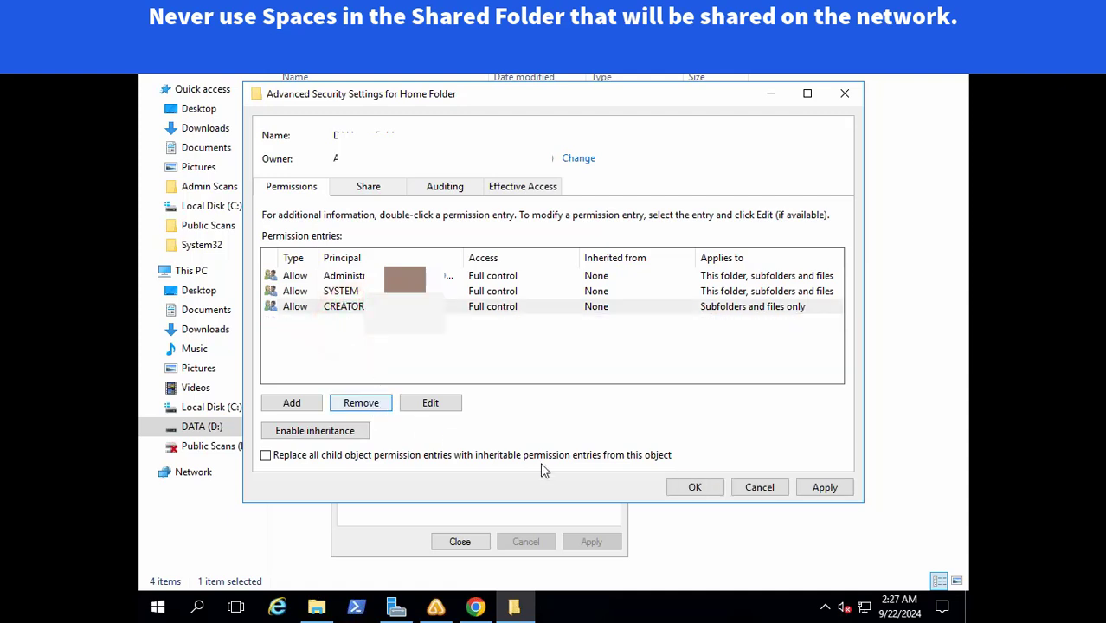
{"action": "left_click", "coordinate": [823, 487]}
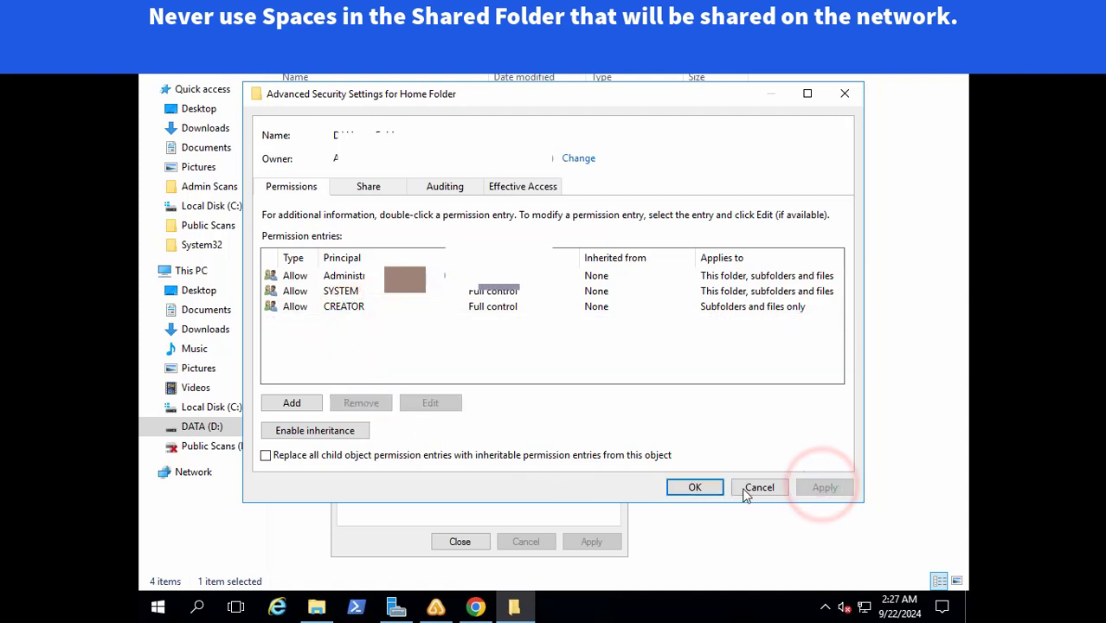
{"action": "left_click", "coordinate": [694, 490]}
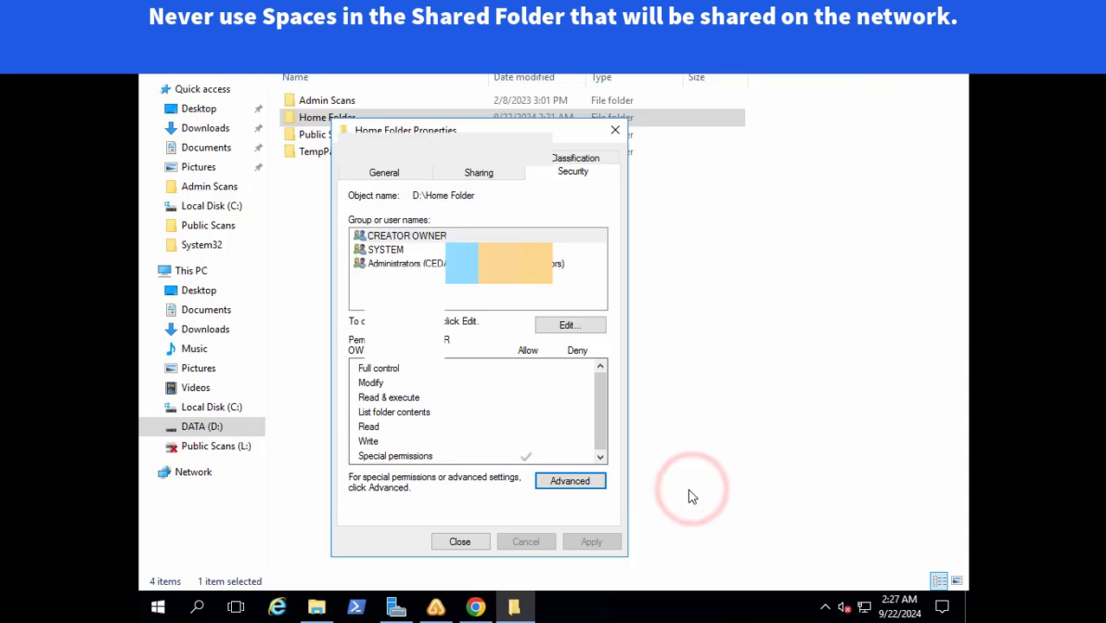
- Copy the full network path of the shared Home Folder and close its properties
{"action": "left_click", "coordinate": [477, 175]}
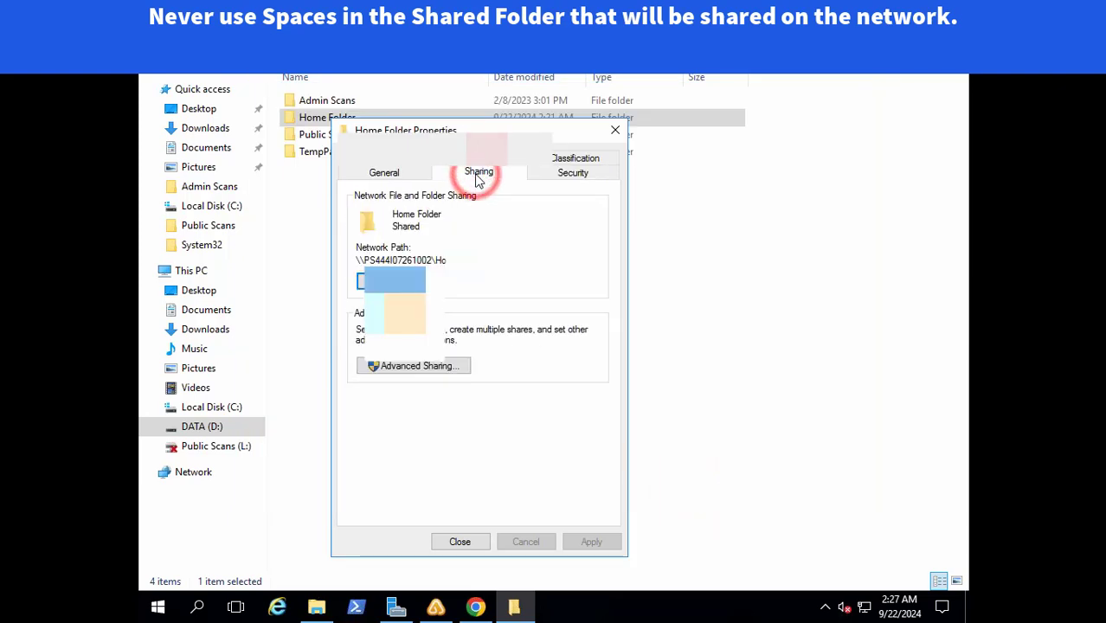
{"action": "left_click_drag", "start_coordinate": [493, 259], "coordinate": [320, 273]}
{"action": "right_click", "coordinate": [474, 261]}
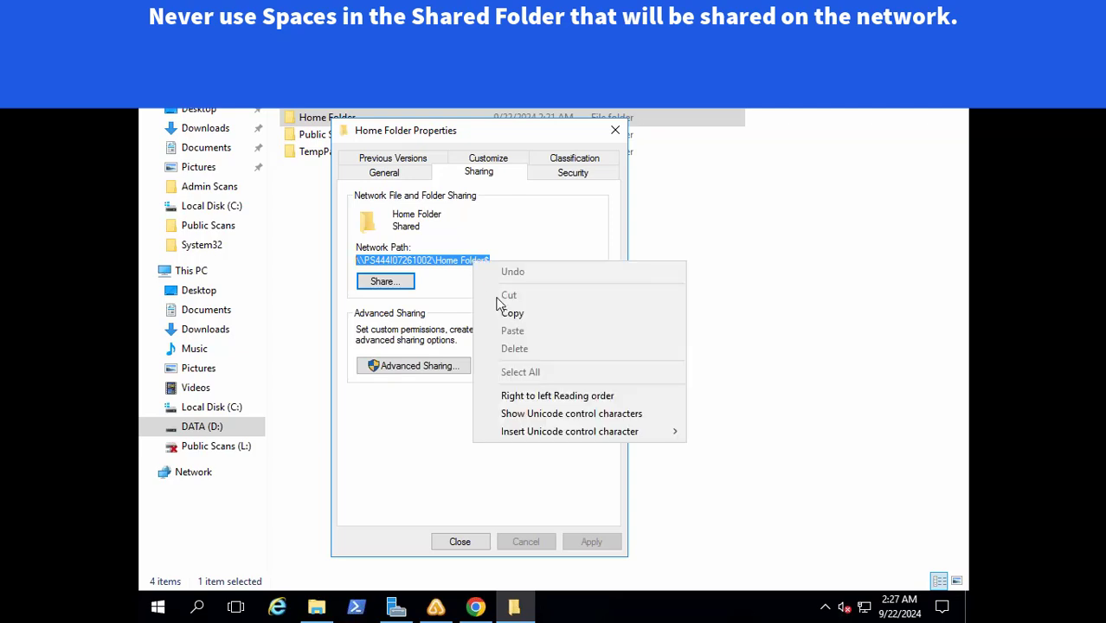
{"action": "left_click", "coordinate": [517, 315]}
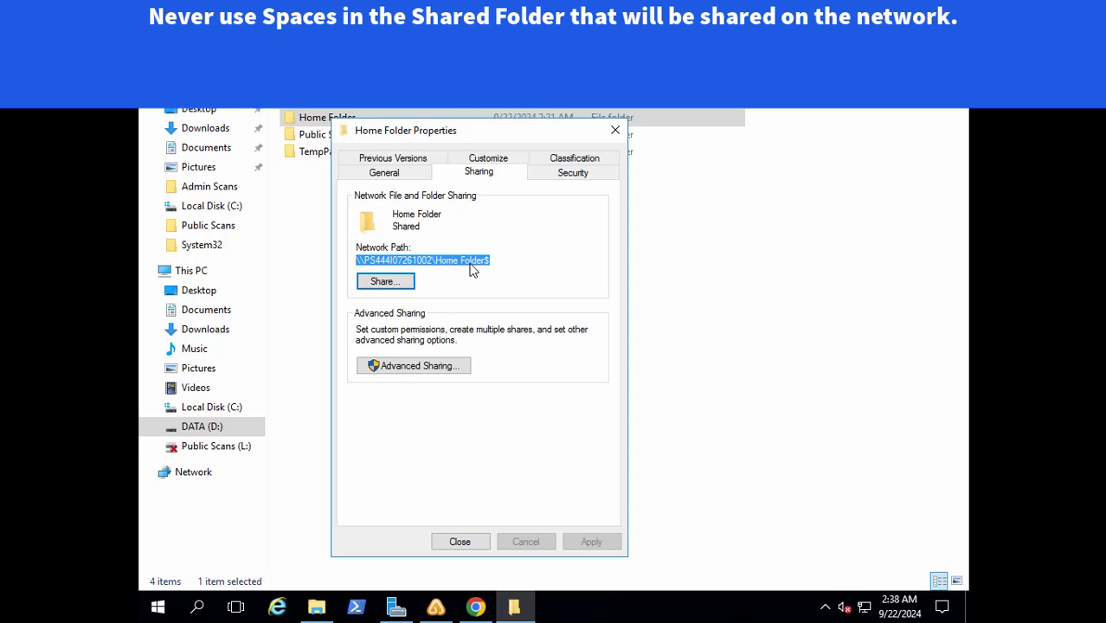
{"action": "right_click", "coordinate": [471, 273]}
{"action": "left_click", "coordinate": [510, 316]}
{"action": "left_click", "coordinate": [616, 129]}
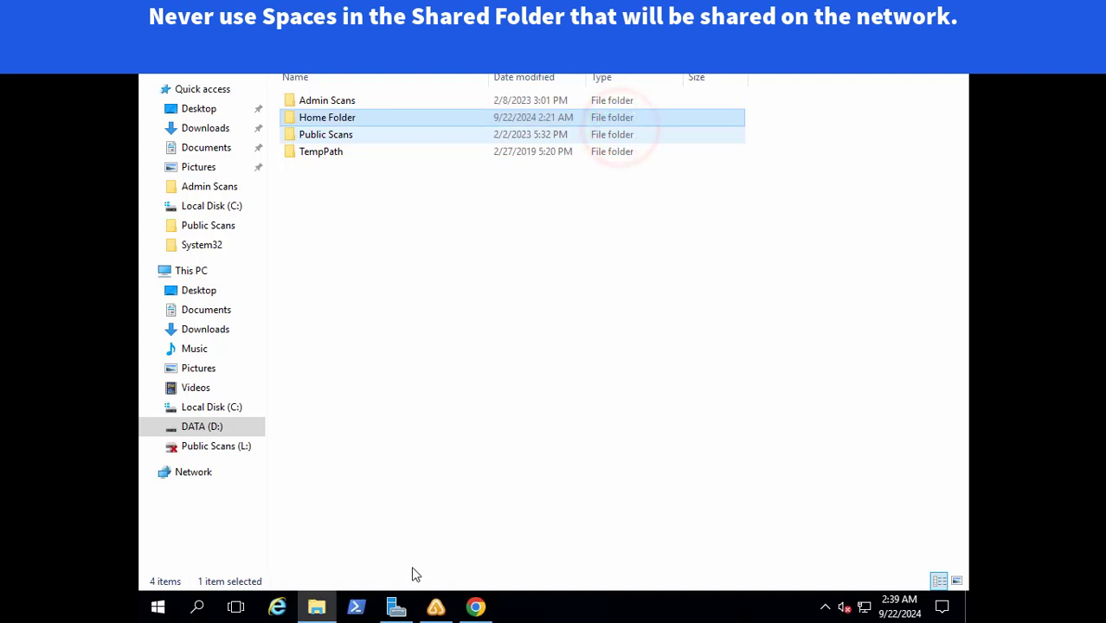
- Switch to Server Manager and open Active Directory Users and Computers
{"action": "left_click", "coordinate": [396, 607]}
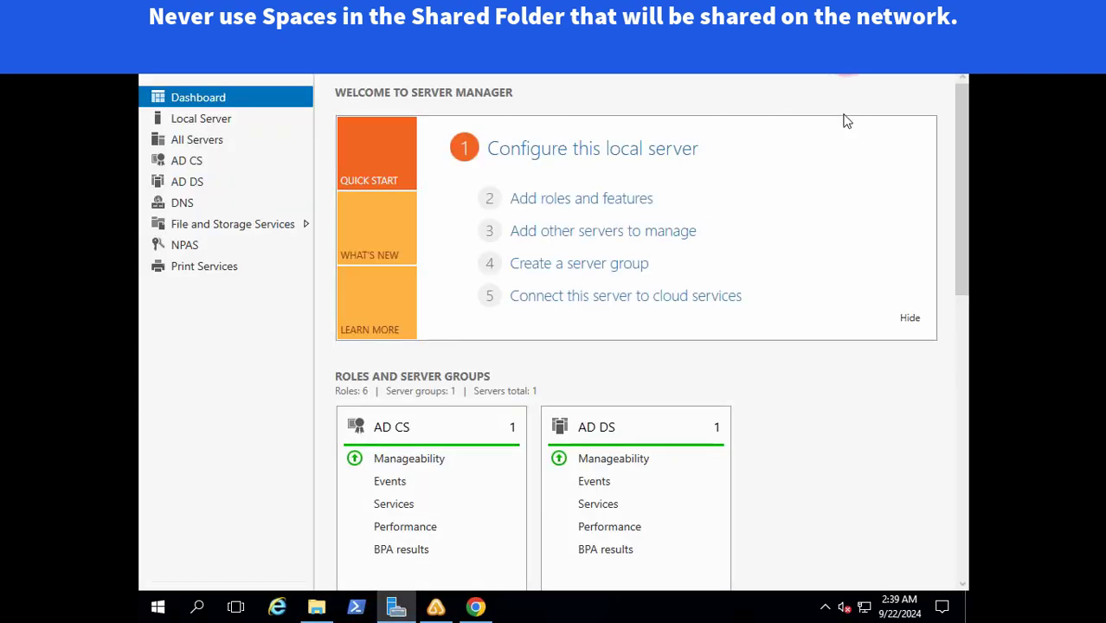
{"action": "left_click", "coordinate": [852, 52]}
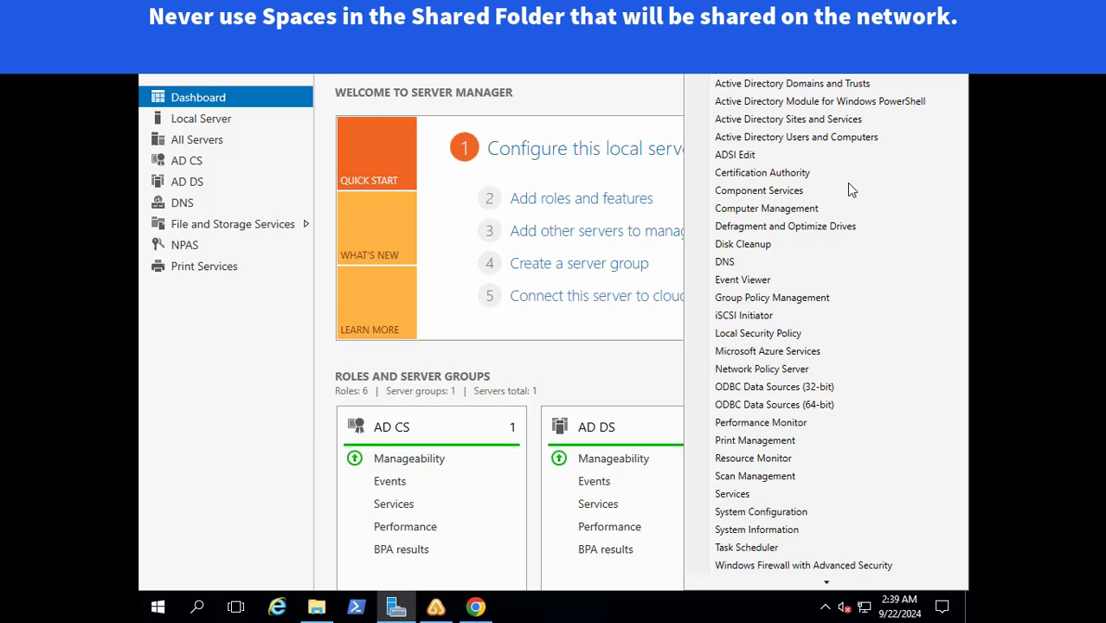
{"action": "left_click", "coordinate": [802, 136]}
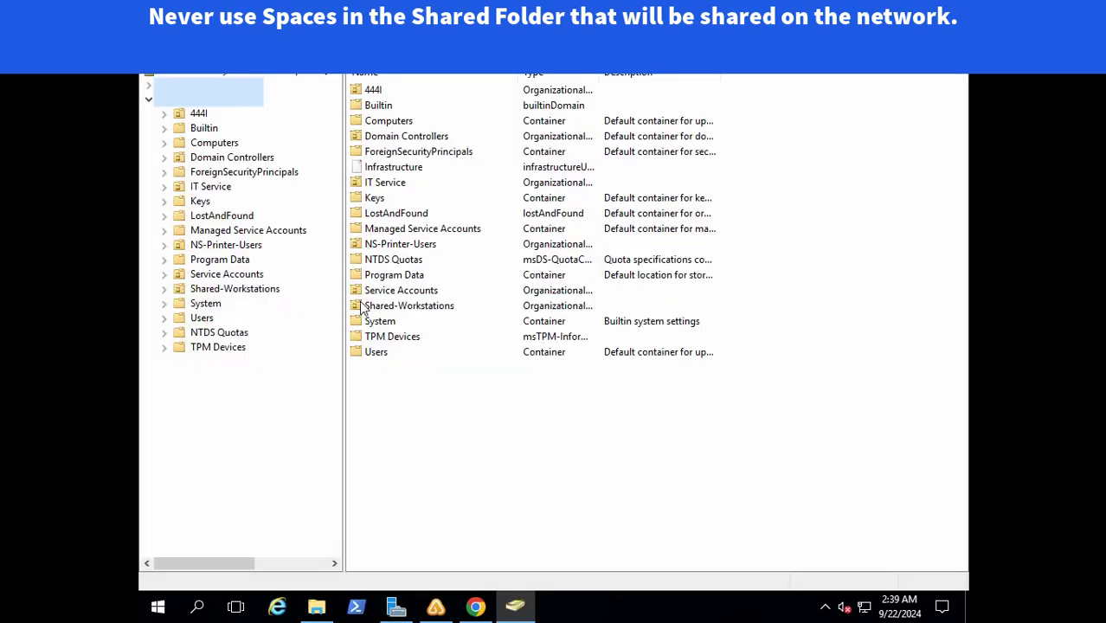
{"action": "left_click", "coordinate": [465, 447]}
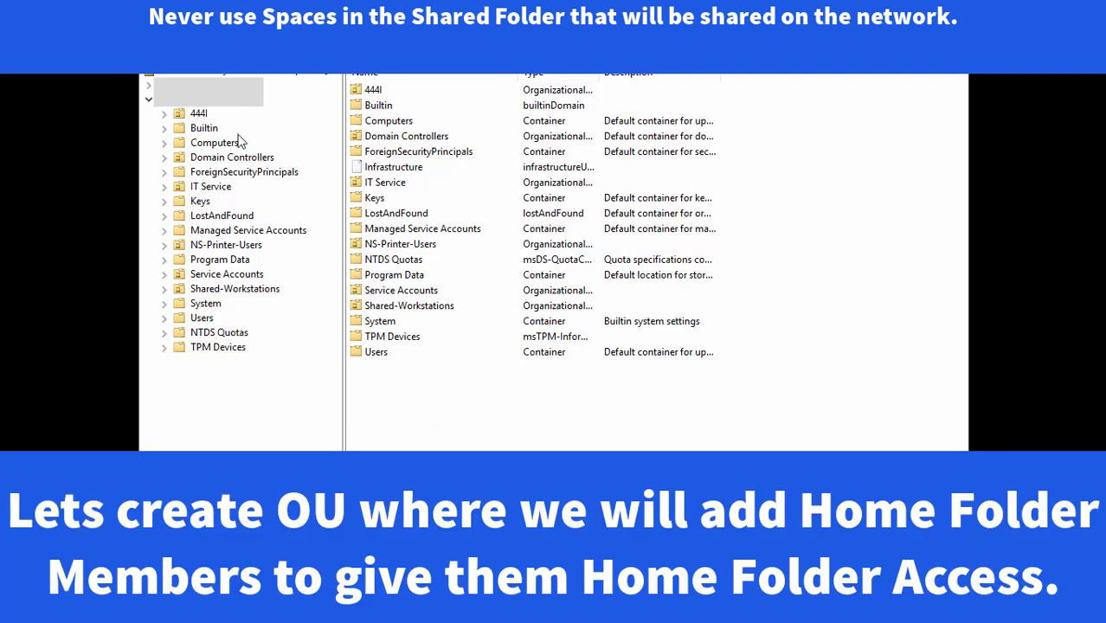
- Create an organizational unit named Finance Team OU under the domain, without protection from accidental deletion
{"action": "right_click", "coordinate": [194, 99]}
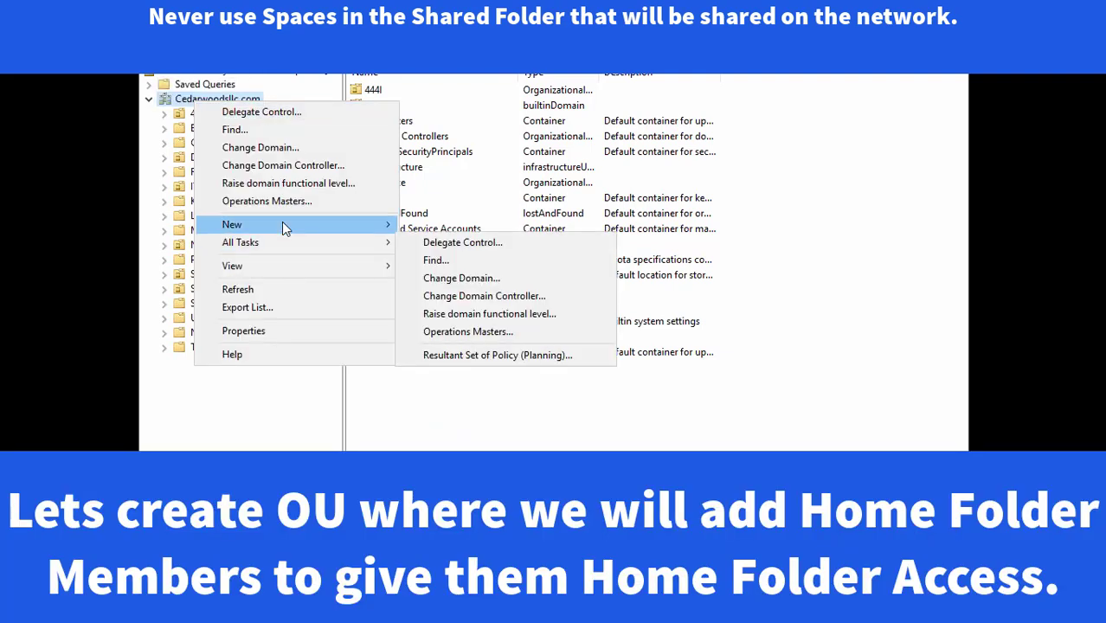
{"action": "mouse_move", "coordinate": [284, 225]}
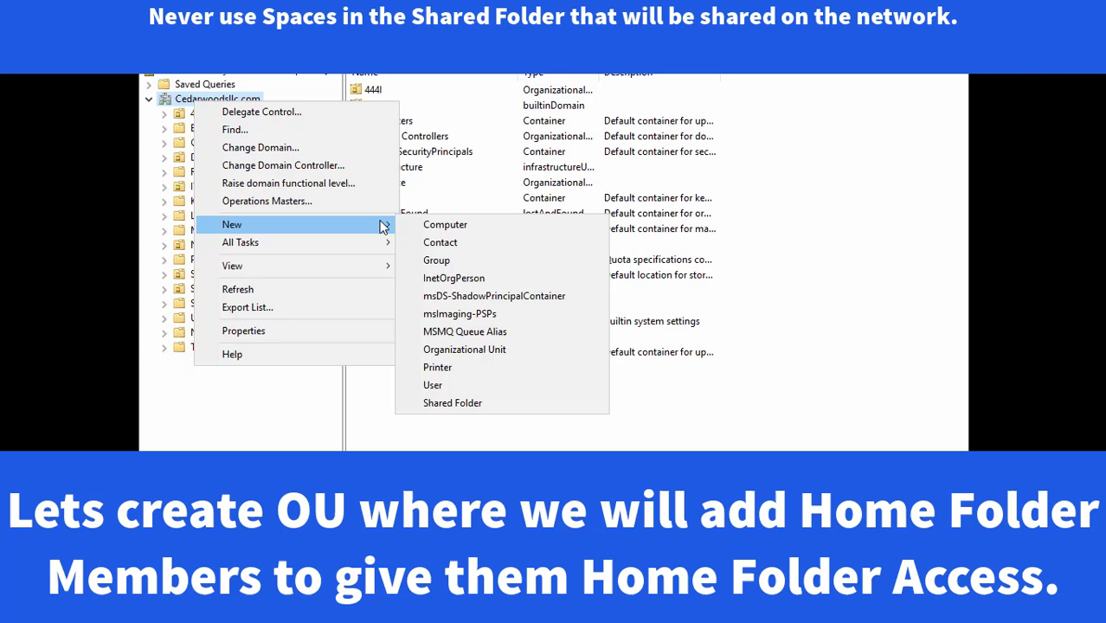
{"action": "left_click", "coordinate": [468, 349]}
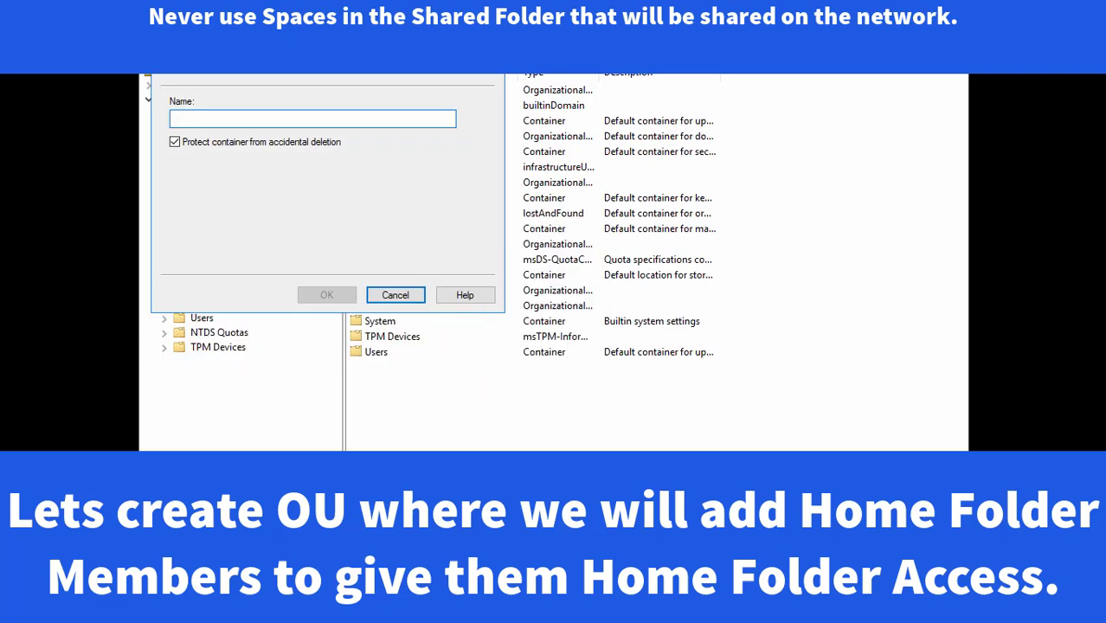
{"action": "left_click", "coordinate": [175, 142]}
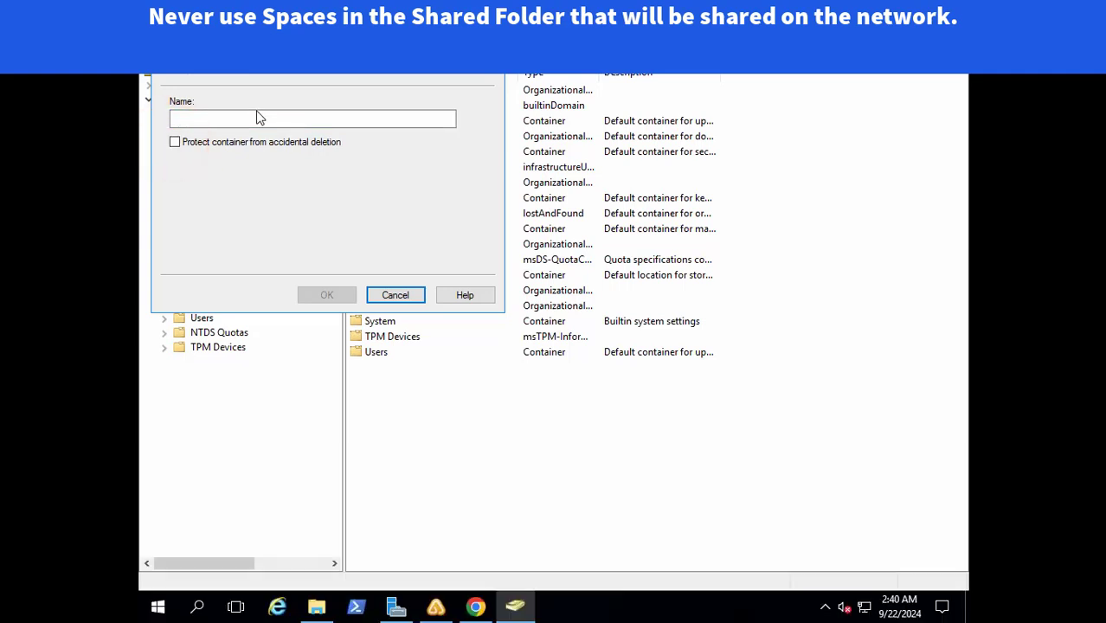
{"action": "left_click", "coordinate": [257, 117]}
{"action": "type", "text": "nce"}
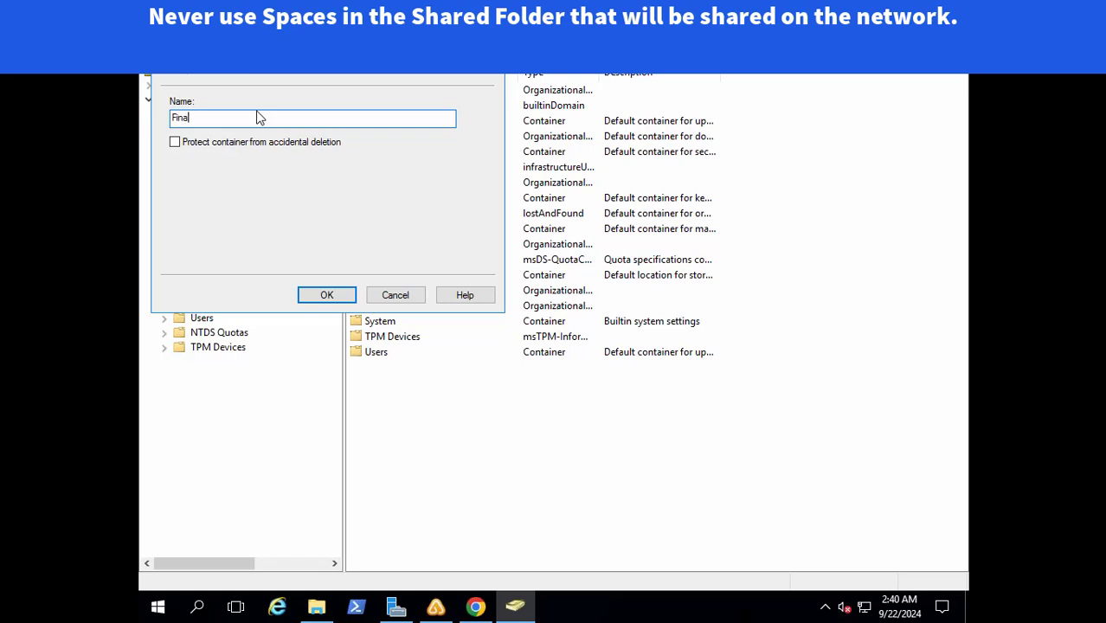
{"action": "type", "text": " Team OY"}
{"action": "key", "text": "BackSpace"}
{"action": "type", "text": "U"}
{"action": "left_click", "coordinate": [327, 295]}
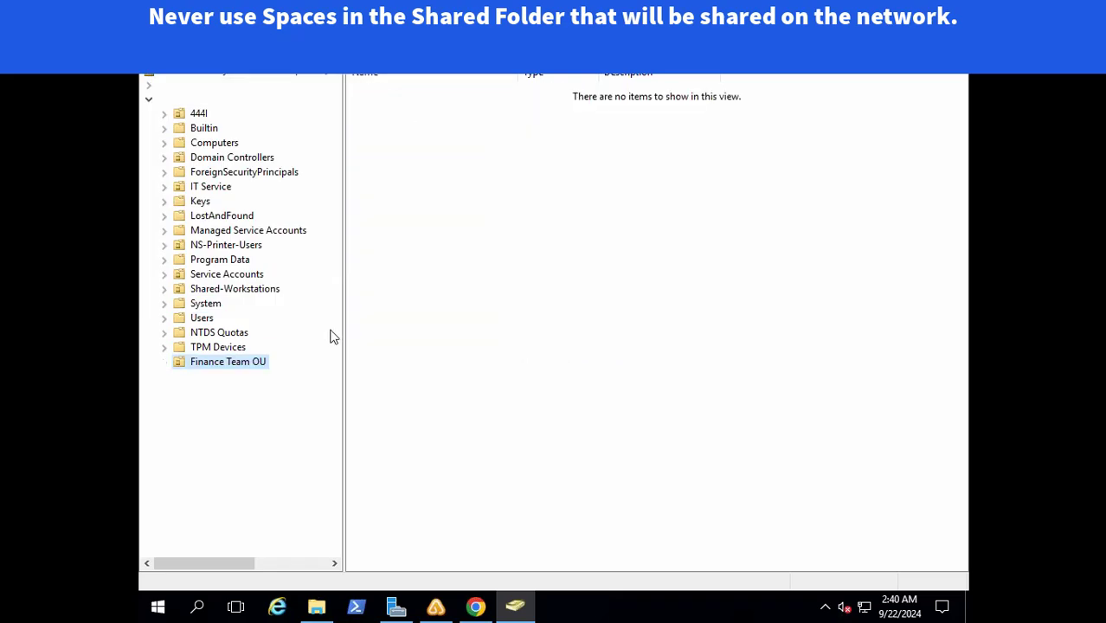
- Start a new user in Finance Team OU and fill in the name as Test User
{"action": "right_click", "coordinate": [436, 310]}
{"action": "mouse_move", "coordinate": [484, 377]}
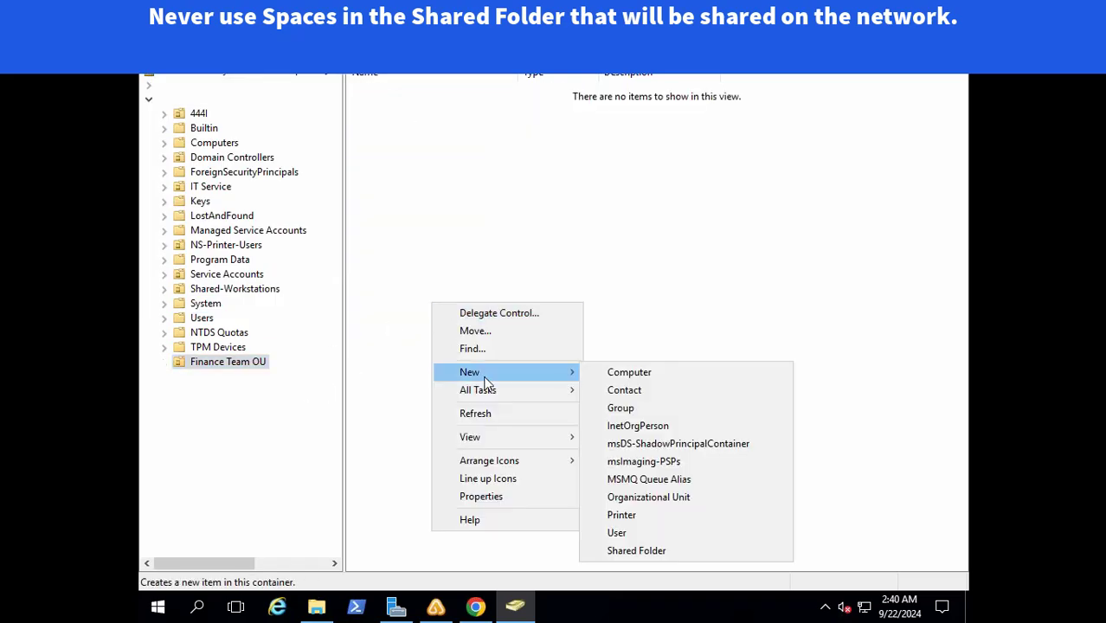
{"action": "left_click", "coordinate": [625, 537]}
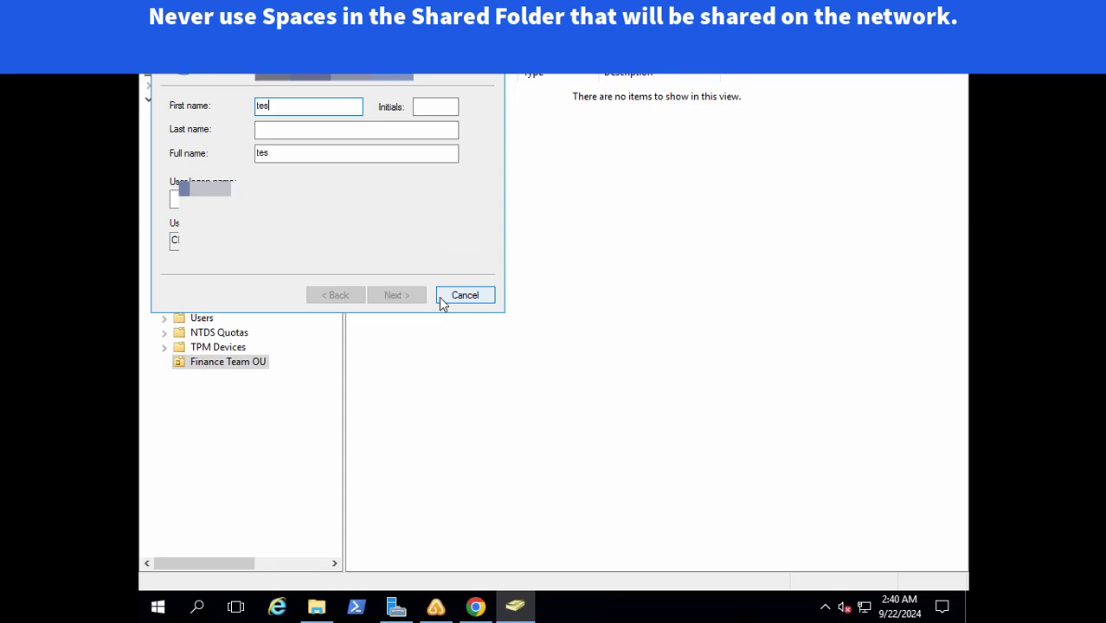
{"action": "key", "text": "Tab"}
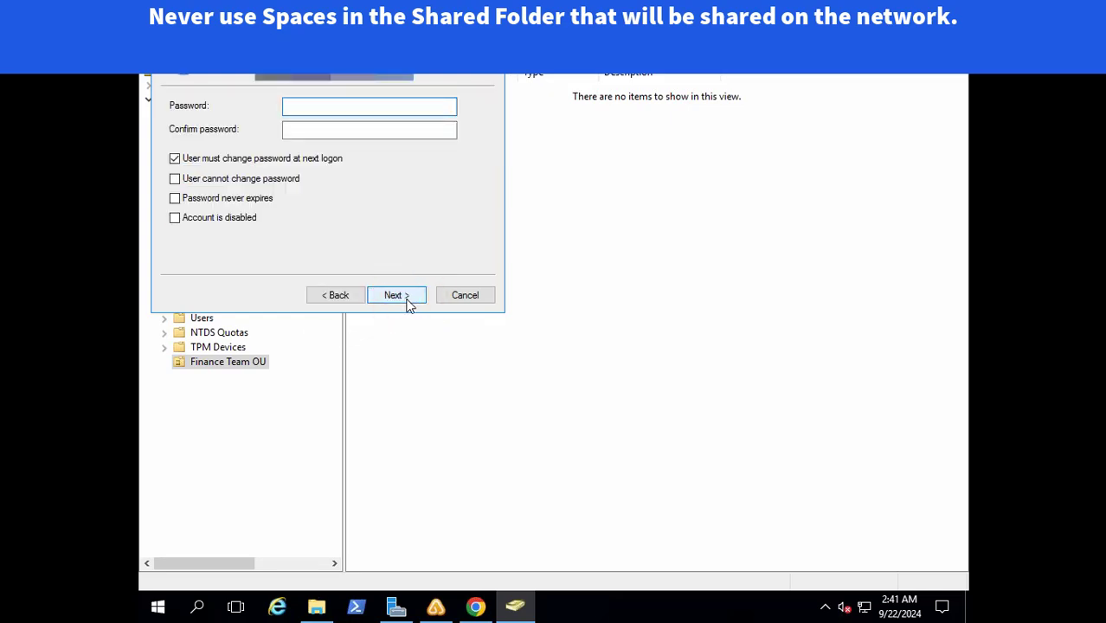
{"action": "left_click", "coordinate": [206, 160]}
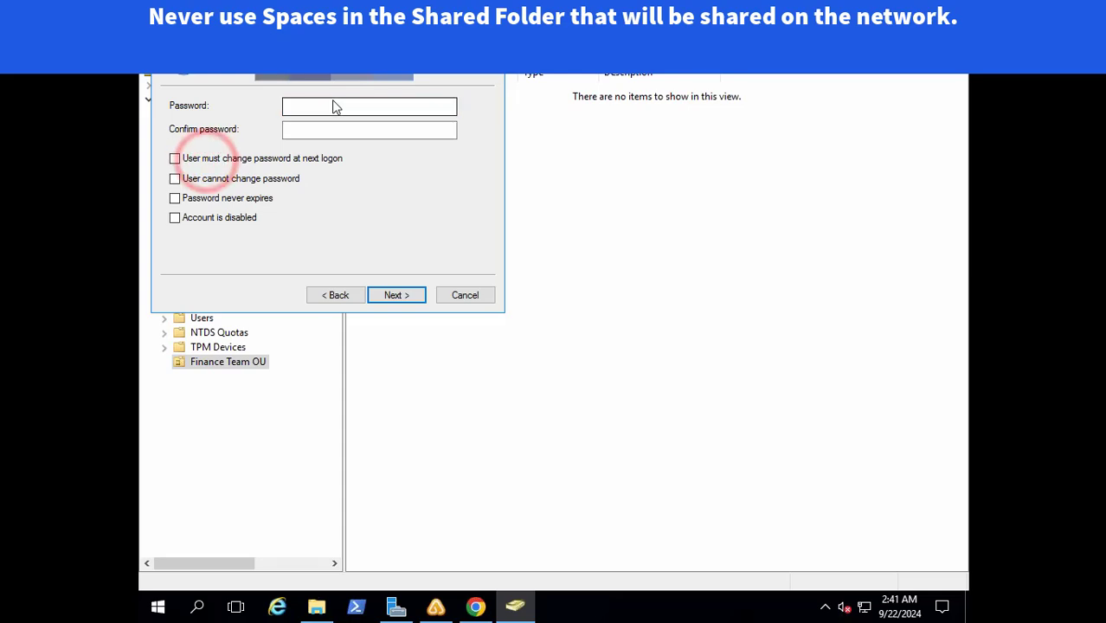
{"action": "left_click", "coordinate": [335, 107]}
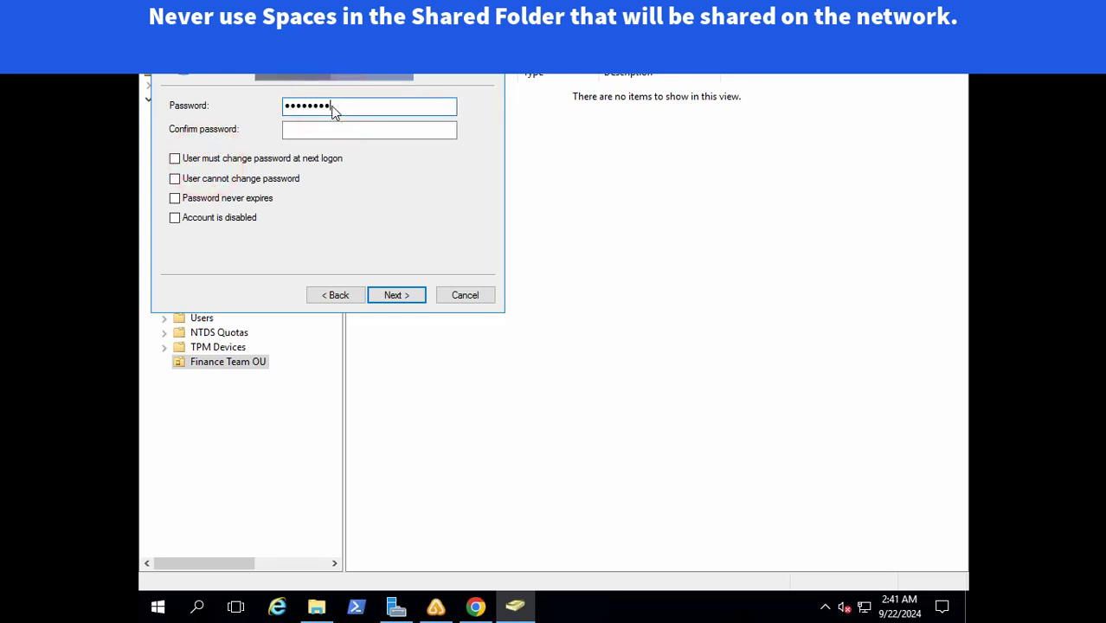
{"action": "type", "text": "••"}
{"action": "key", "text": "Tab"}
{"action": "type", "text": "••••••••••••"}
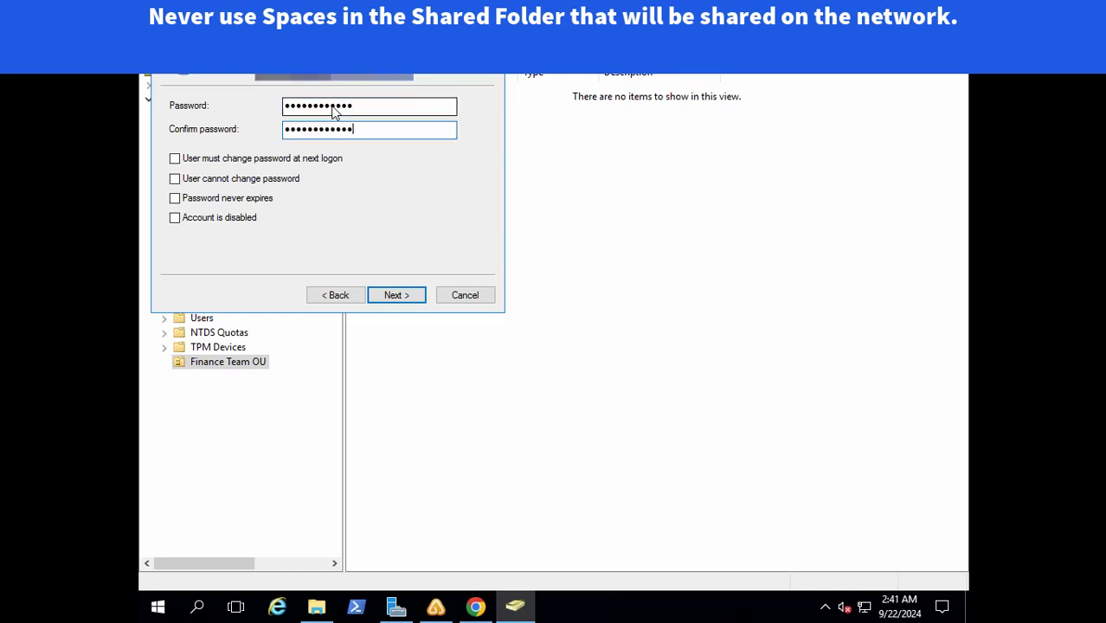
{"action": "left_click", "coordinate": [394, 297]}
{"action": "left_click", "coordinate": [397, 299]}
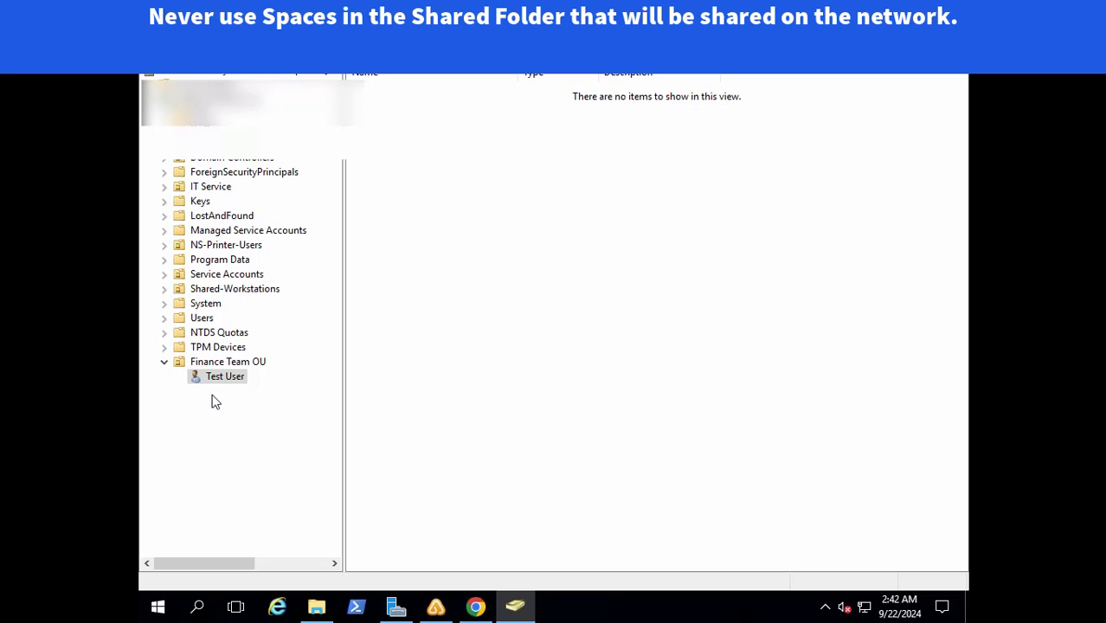
- Delete the Test Group security group from Finance Team OU
{"action": "left_click", "coordinate": [210, 363]}
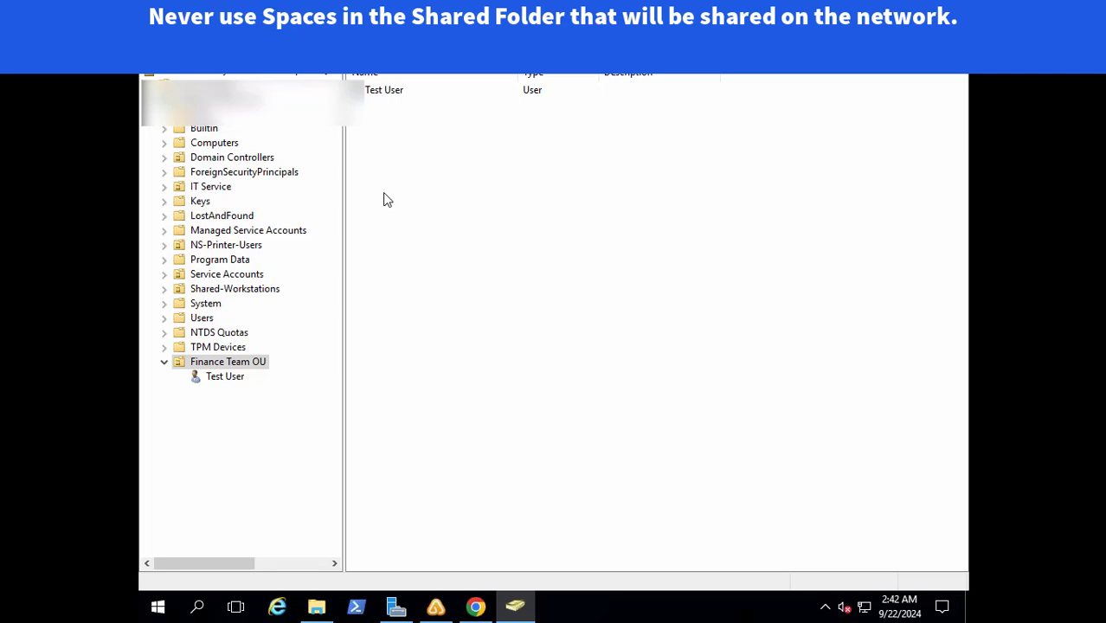
{"action": "left_click", "coordinate": [580, 358]}
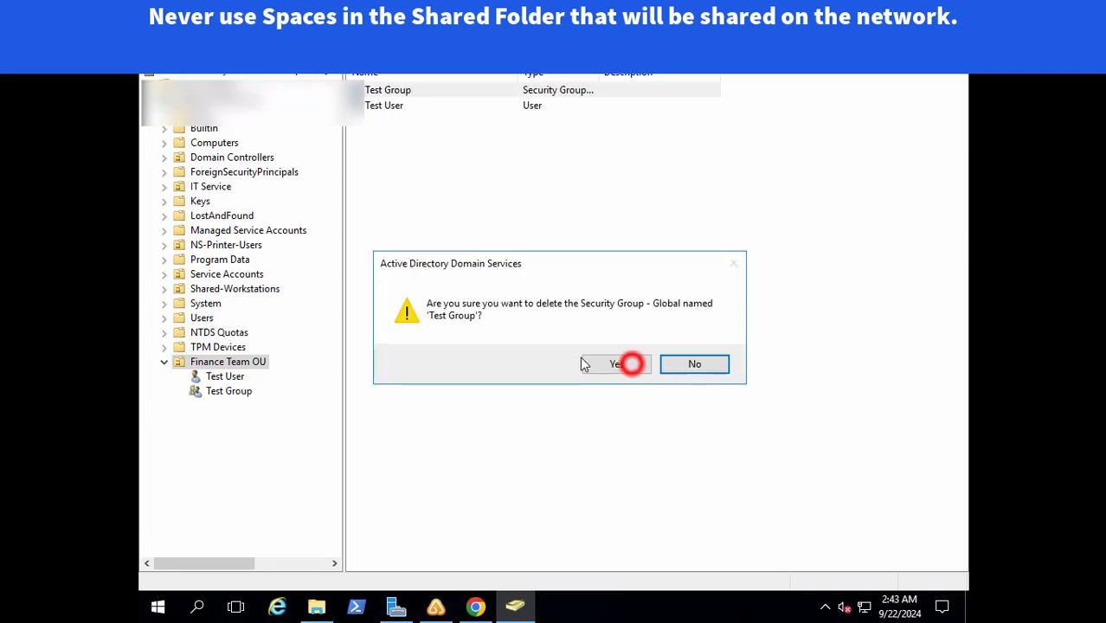
- Start a second user in Finance Team OU with first name test and last name User1
{"action": "right_click", "coordinate": [430, 212]}
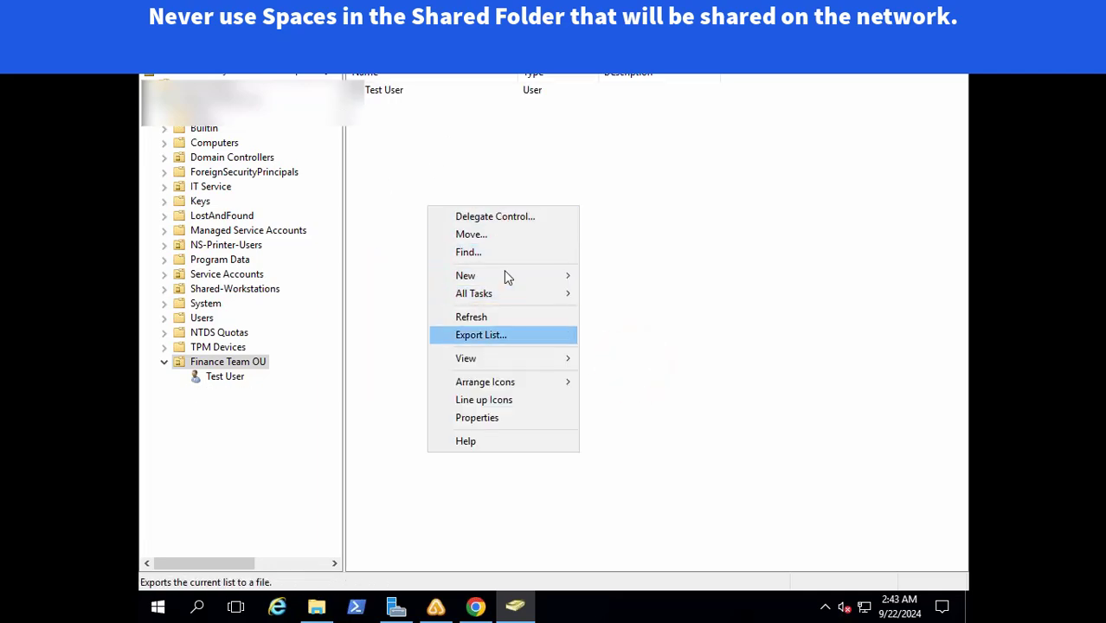
{"action": "mouse_move", "coordinate": [508, 275]}
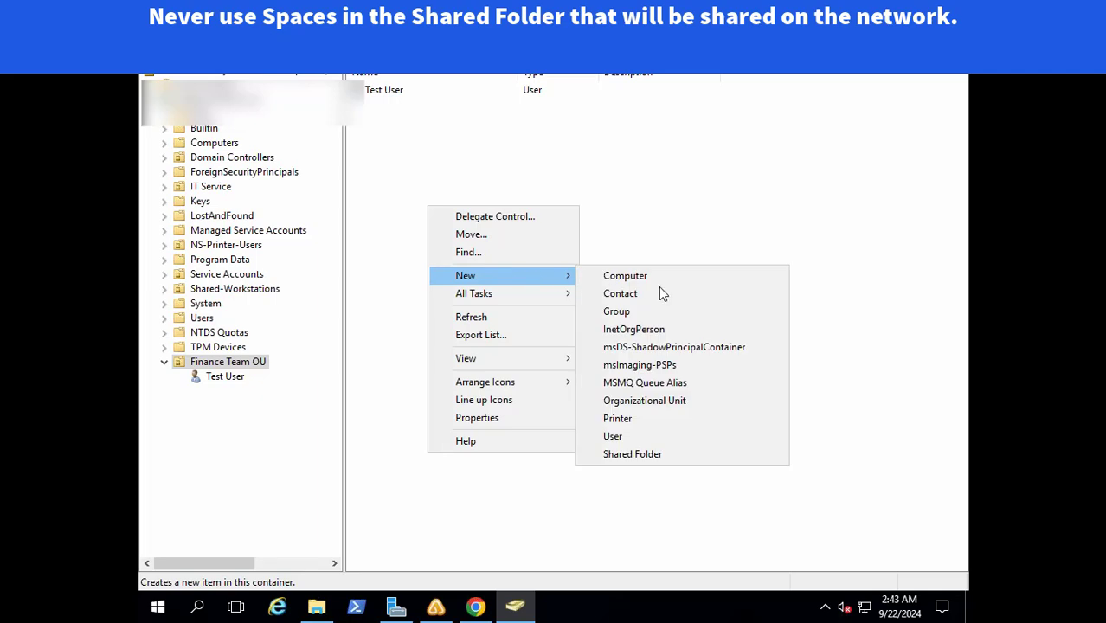
{"action": "left_click", "coordinate": [618, 437]}
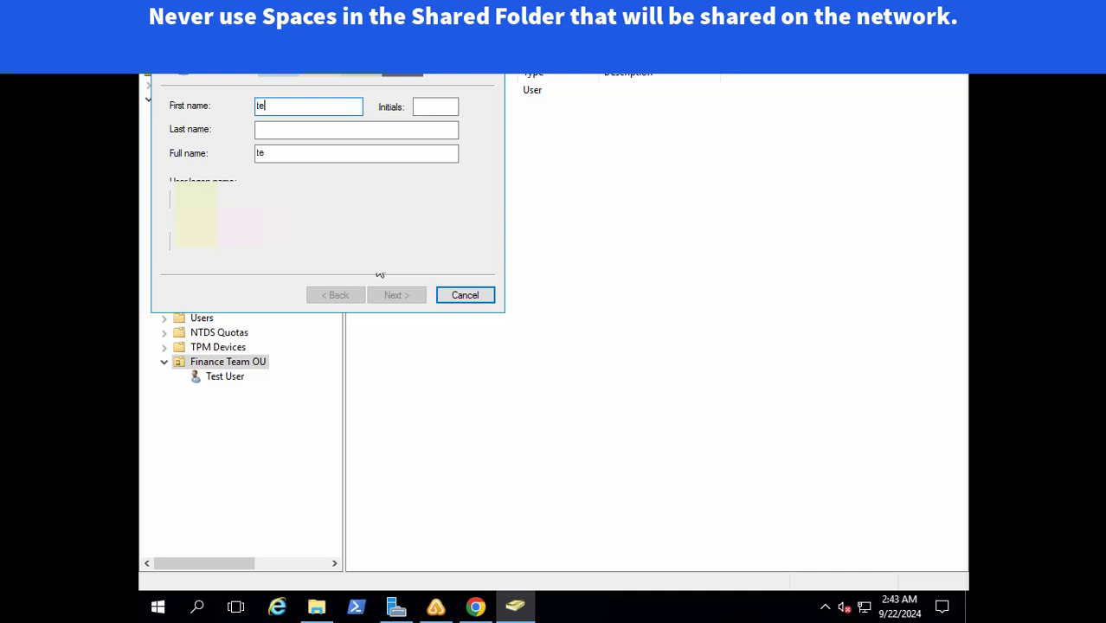
{"action": "type", "text": "tet"}
{"action": "key", "text": "BackSpace"}
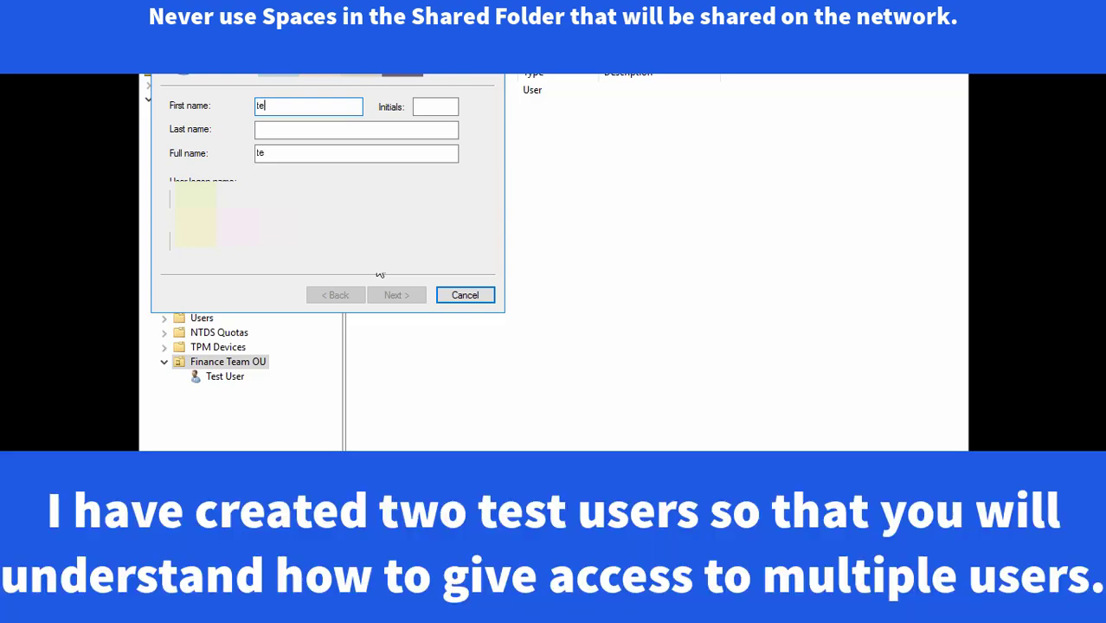
{"action": "type", "text": "st"}
{"action": "key", "text": "Tab"}
{"action": "key", "text": "Tab"}
{"action": "type", "text": "Us"}
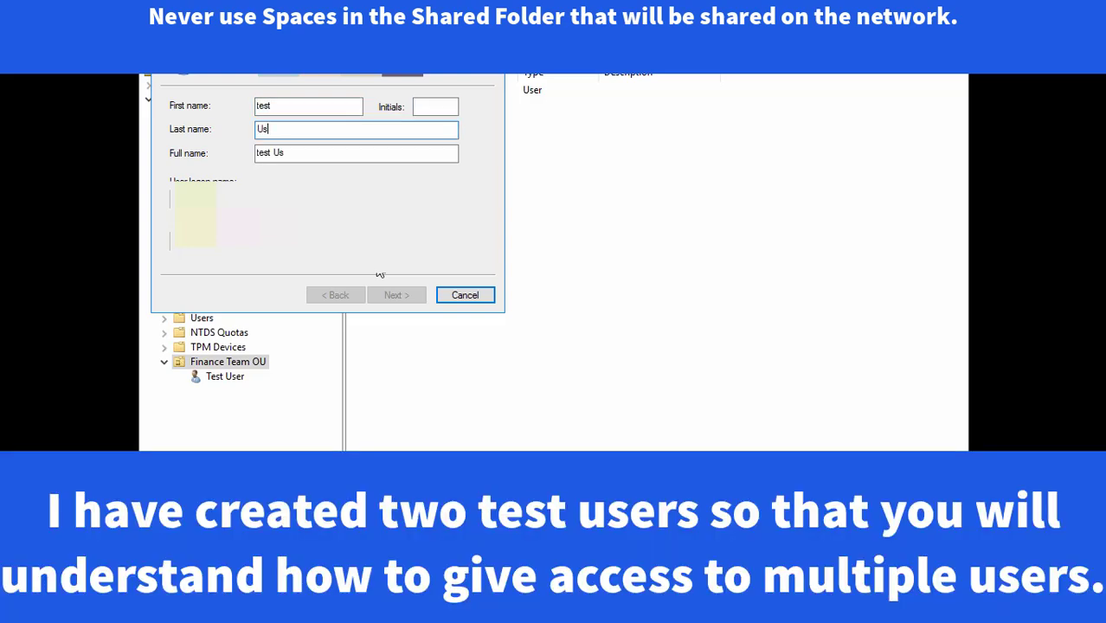
{"action": "type", "text": "er1"}
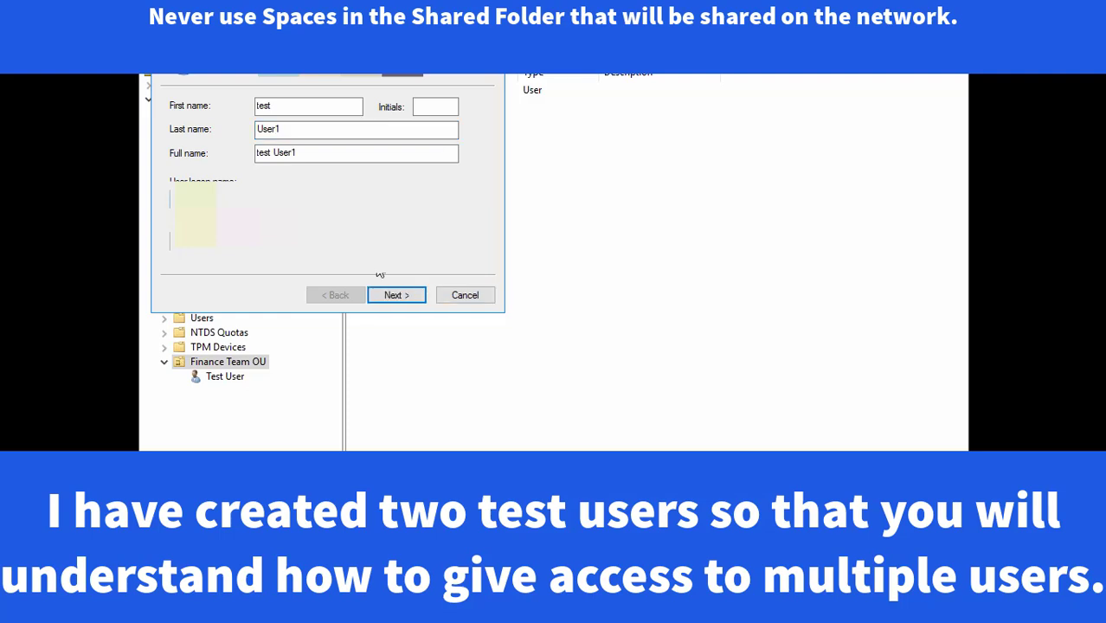
{"action": "left_click", "coordinate": [395, 295]}
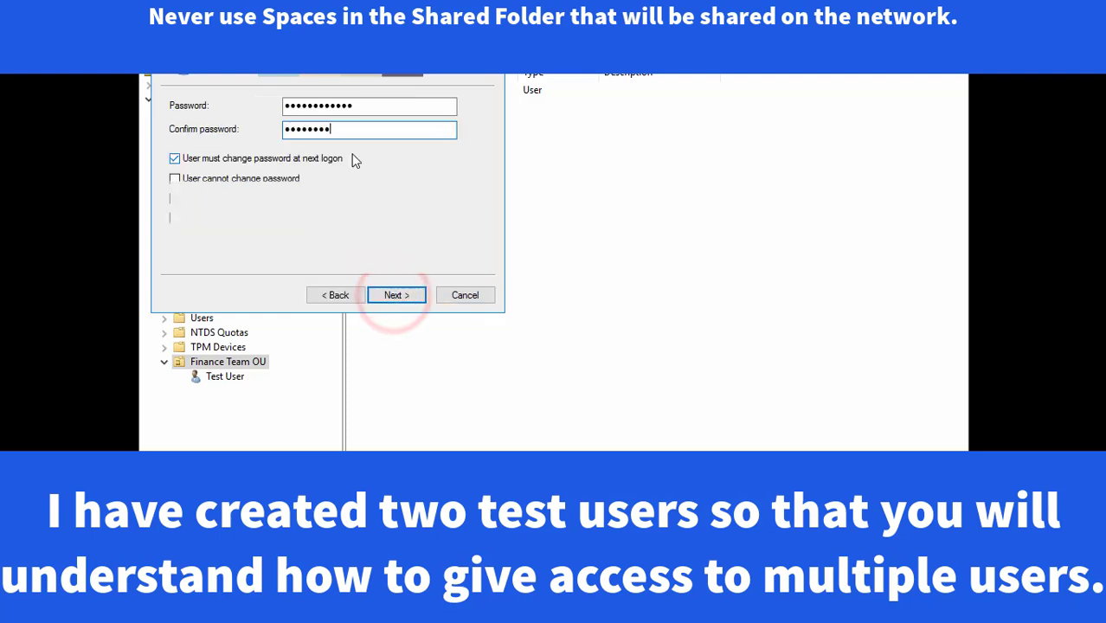
- Enter and confirm test User1's account password, keeping the password change at next logon required, and finish creating the account
{"action": "type", "text": "***"}
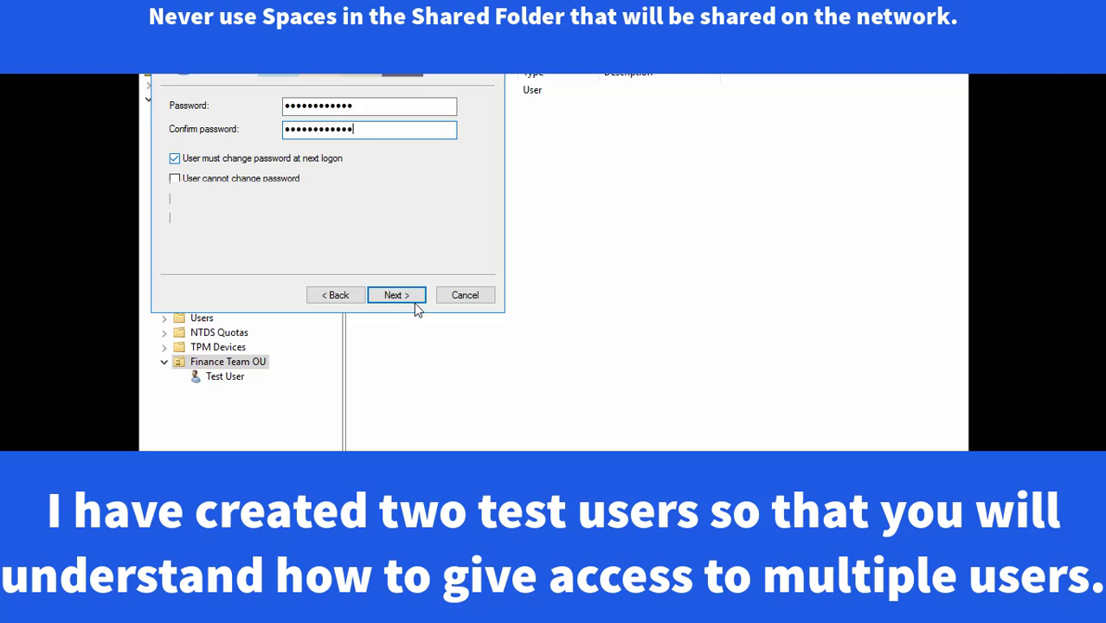
{"action": "left_click", "coordinate": [400, 297]}
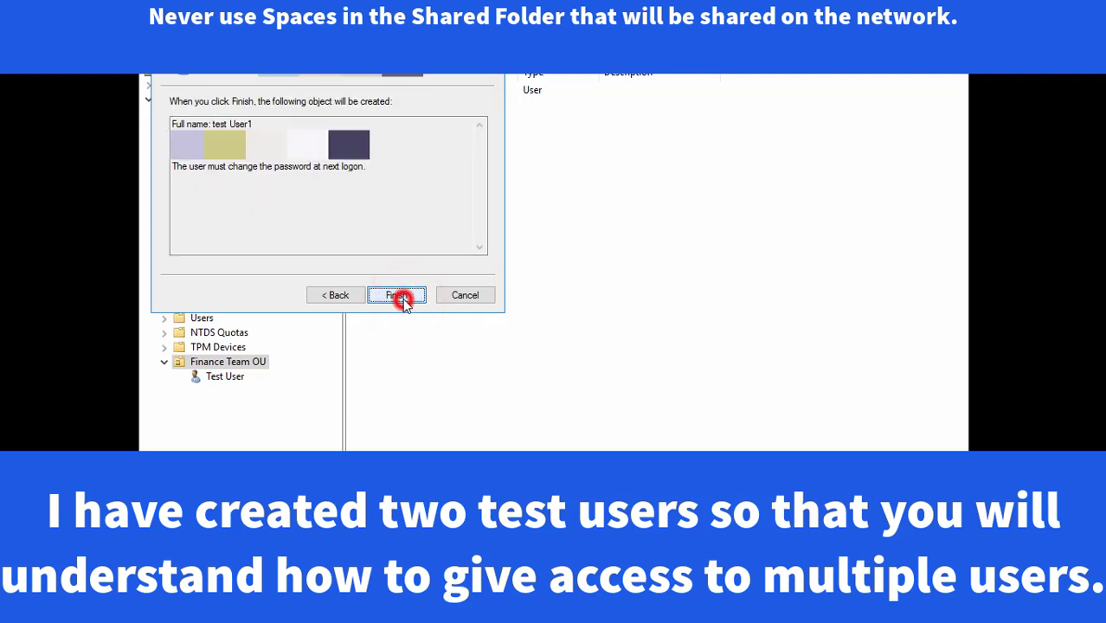
{"action": "left_click", "coordinate": [400, 297]}
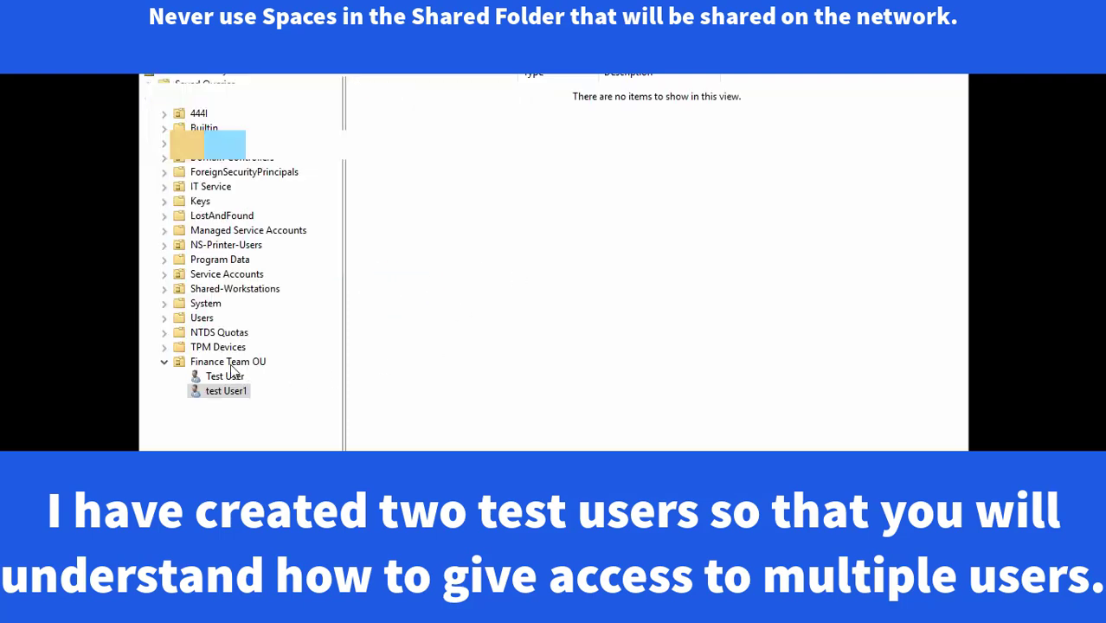
- For Test User and test User1 together, enable the home folder in their profile properties and connect it as drive H:
{"action": "left_click", "coordinate": [230, 363]}
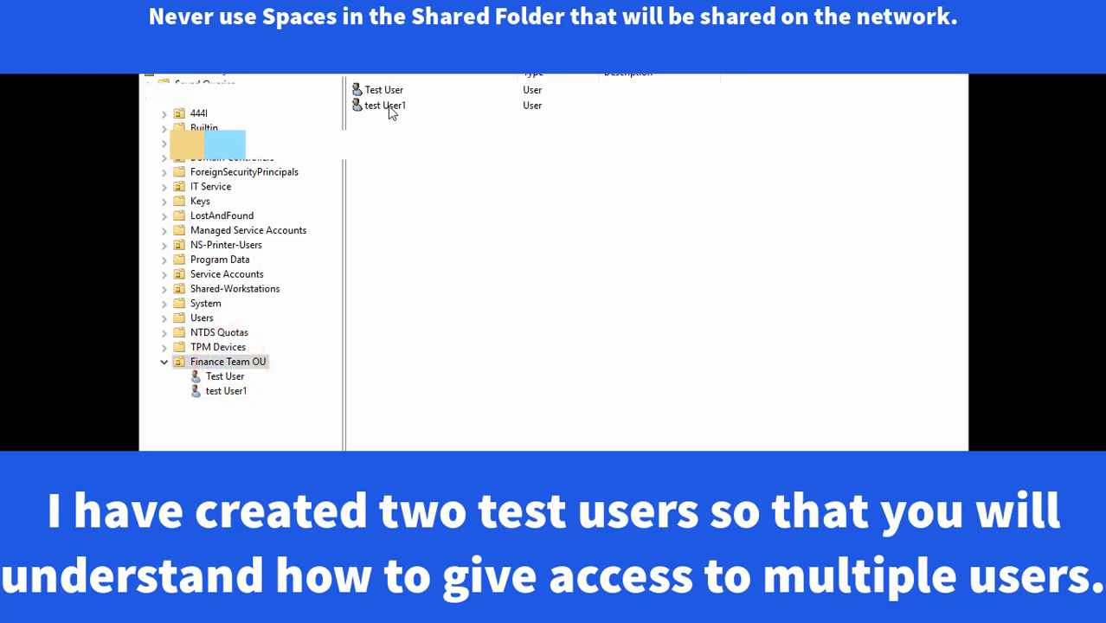
{"action": "left_click", "coordinate": [387, 106]}
{"action": "left_click", "coordinate": [383, 90], "text": "shift"}
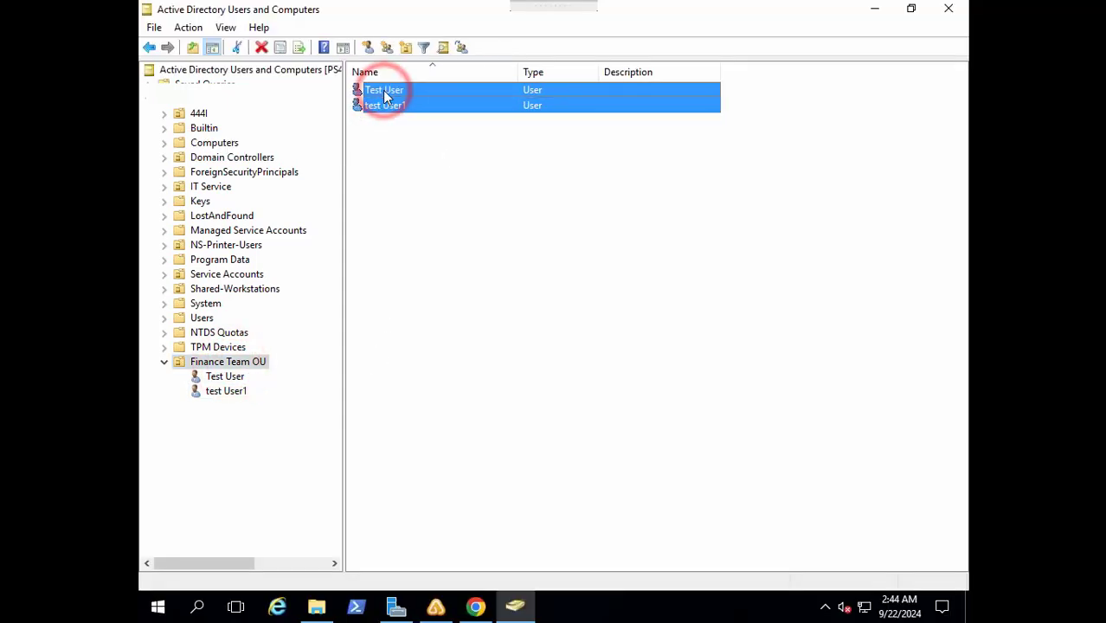
{"action": "right_click", "coordinate": [383, 91]}
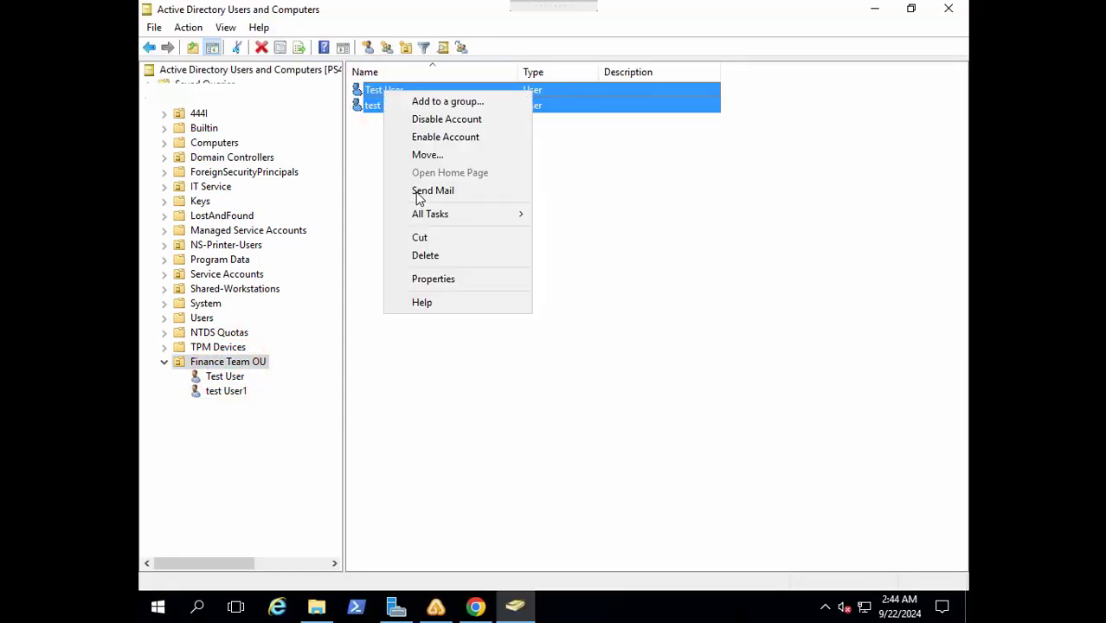
{"action": "left_click", "coordinate": [432, 279]}
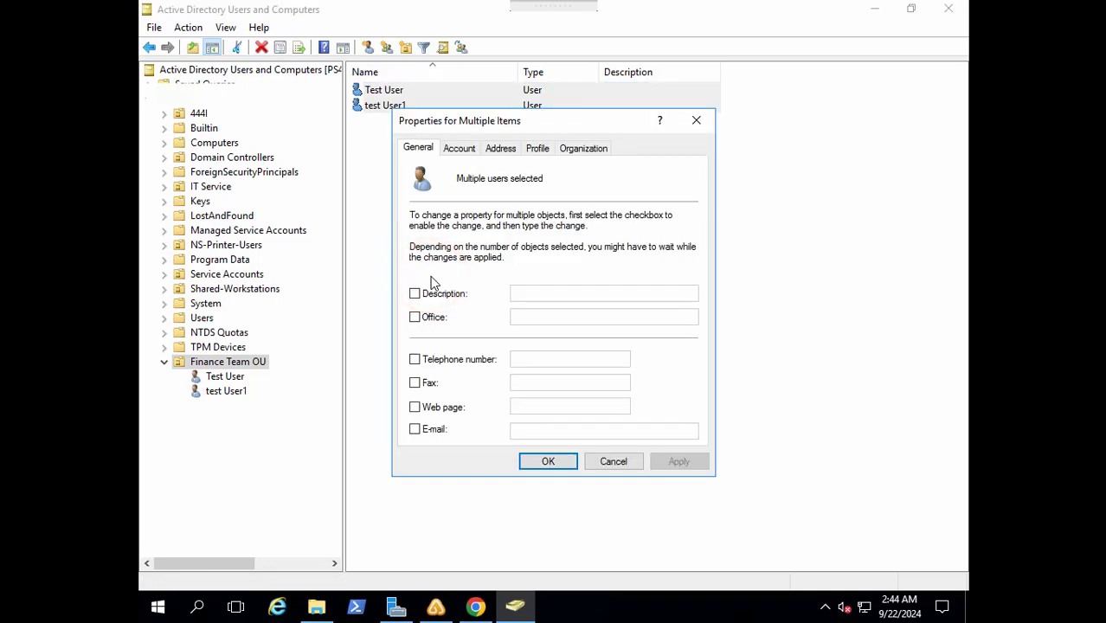
{"action": "left_click", "coordinate": [536, 150]}
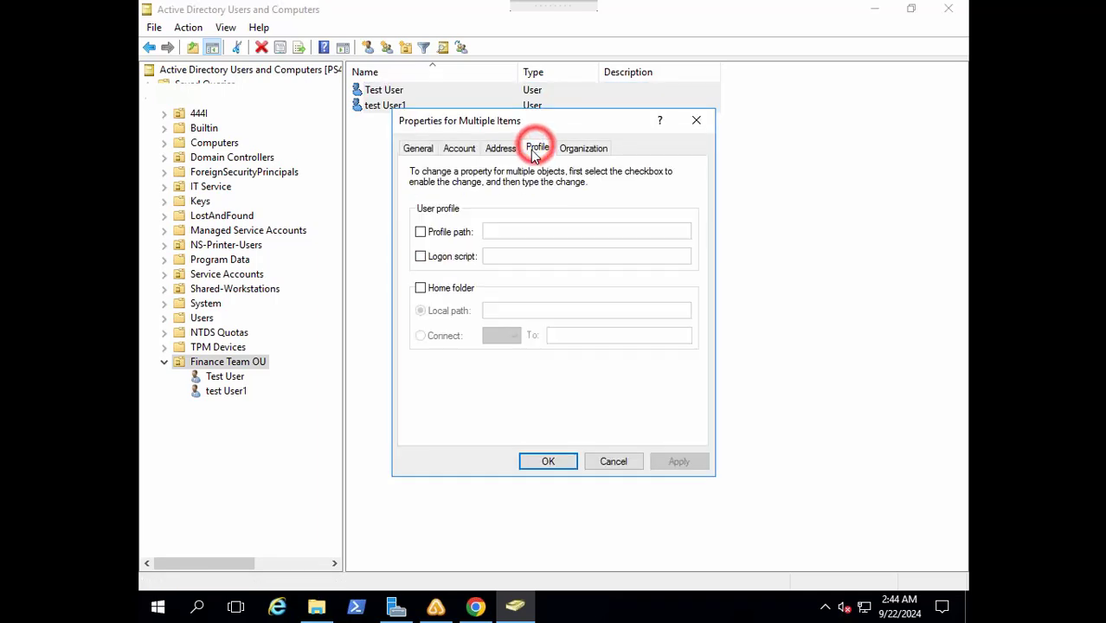
{"action": "left_click", "coordinate": [420, 289]}
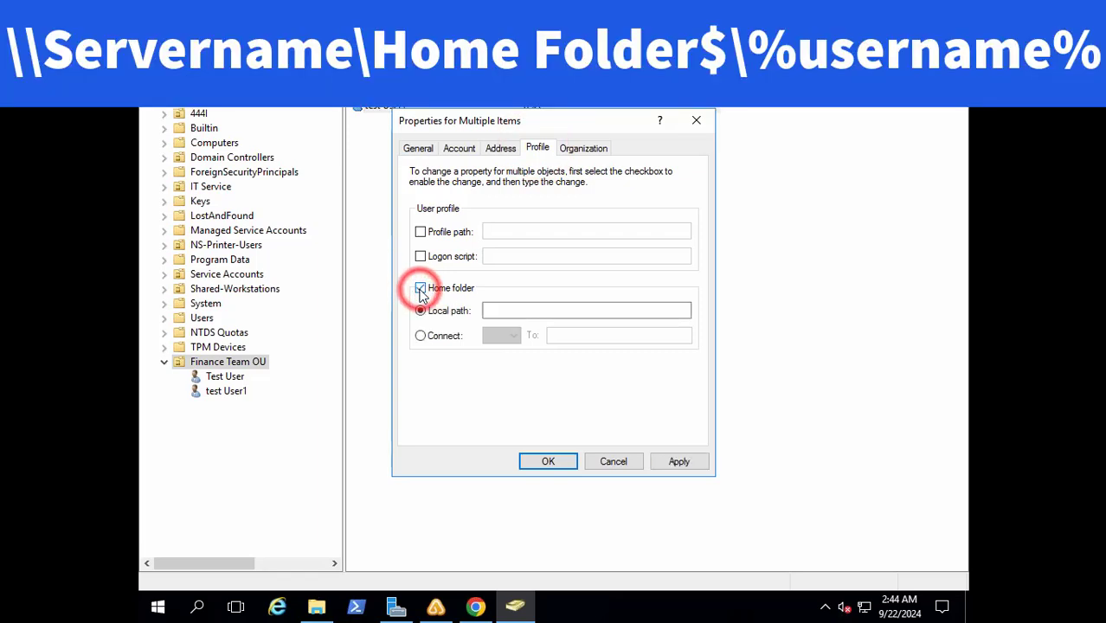
{"action": "left_click", "coordinate": [422, 337]}
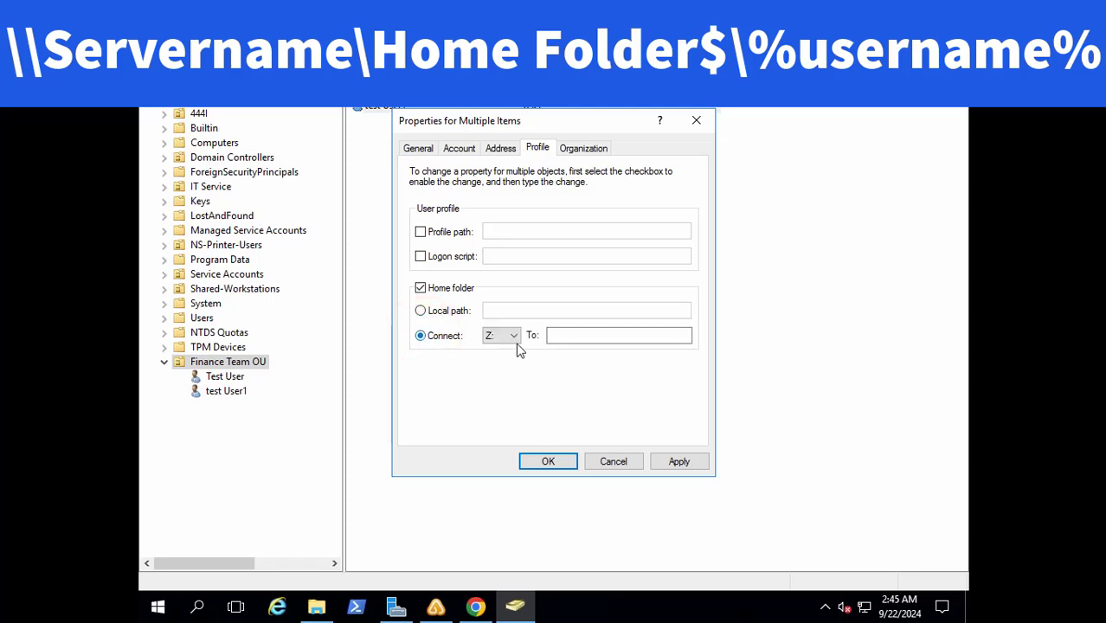
{"action": "left_click", "coordinate": [516, 338]}
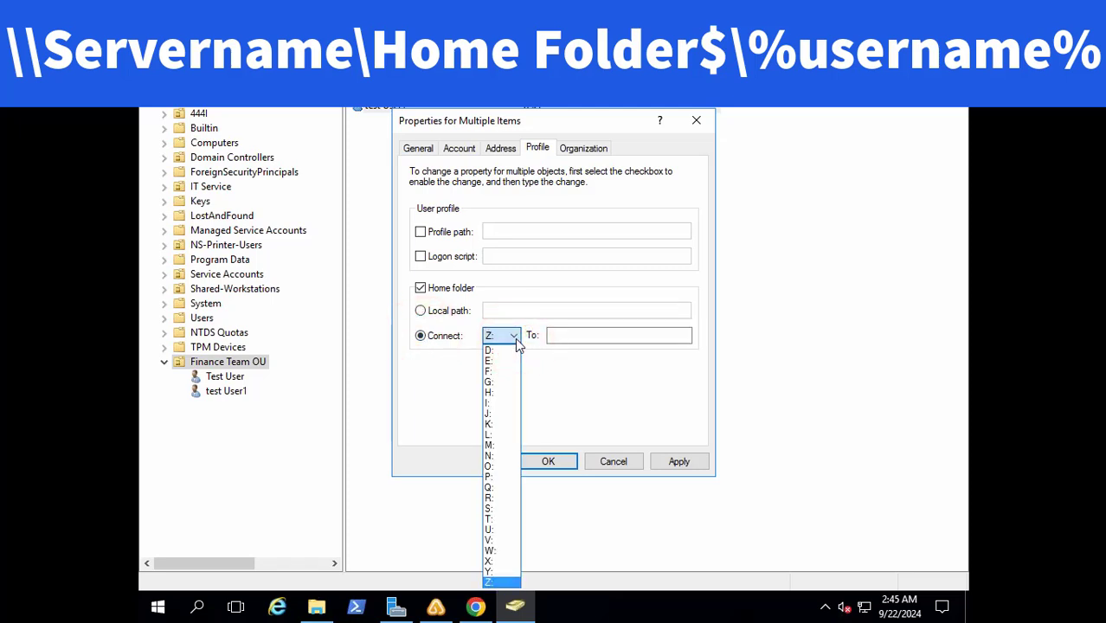
{"action": "left_click", "coordinate": [500, 394]}
- Set the home folder path to \\PS444I07261002\Home Folder$%username% and apply it to both selected users
{"action": "left_click", "coordinate": [562, 334]}
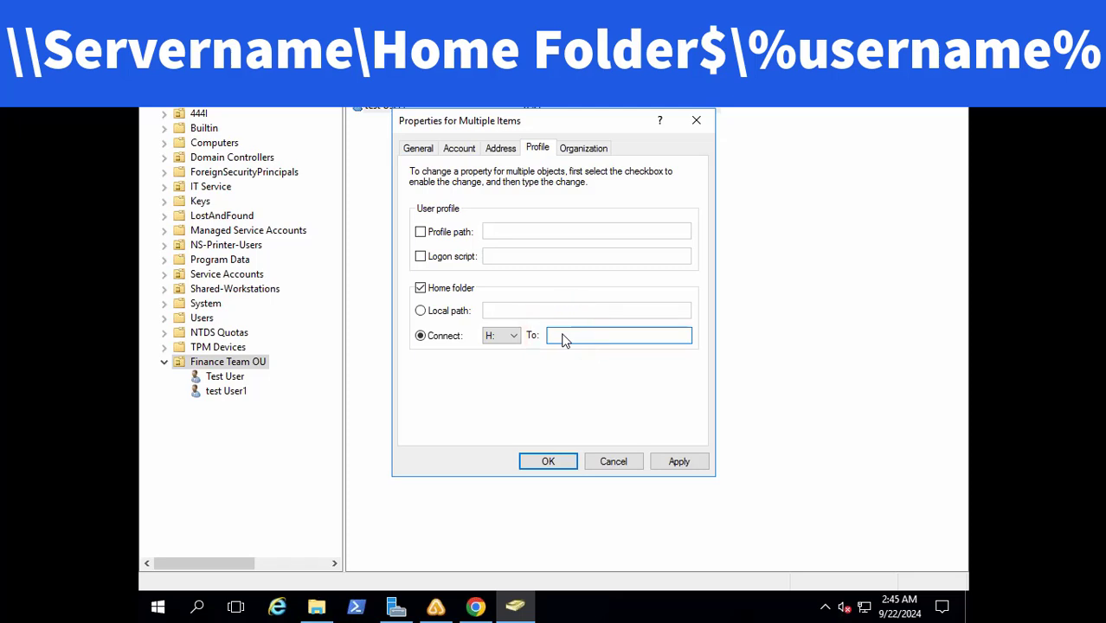
{"action": "type", "text": "\\\\PS444I07261002\\Home Folder$"}
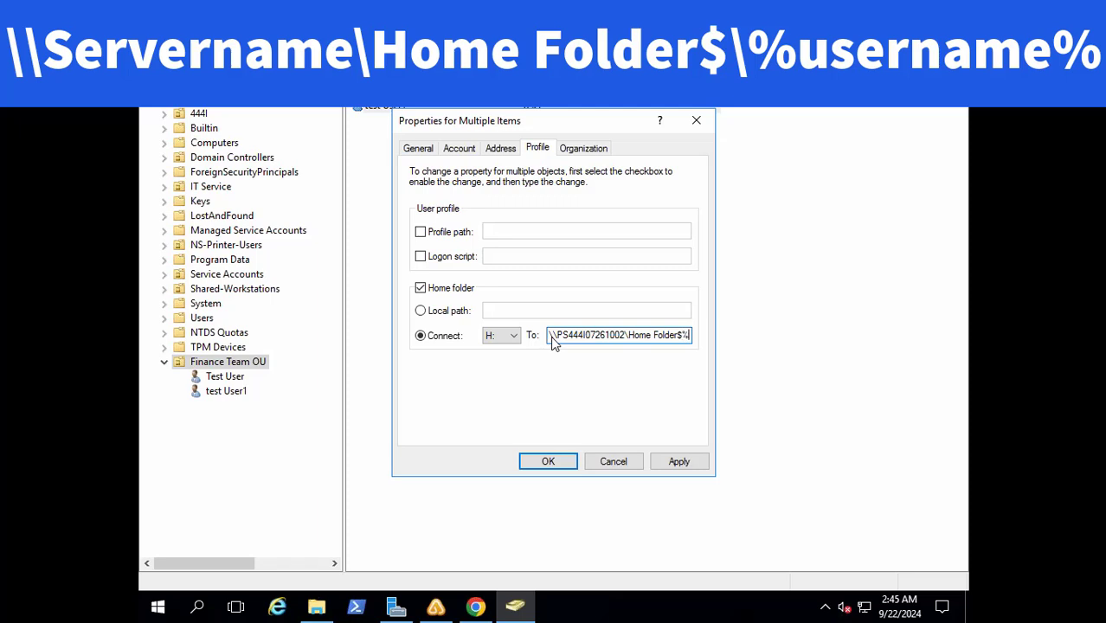
{"action": "type", "text": "usern"}
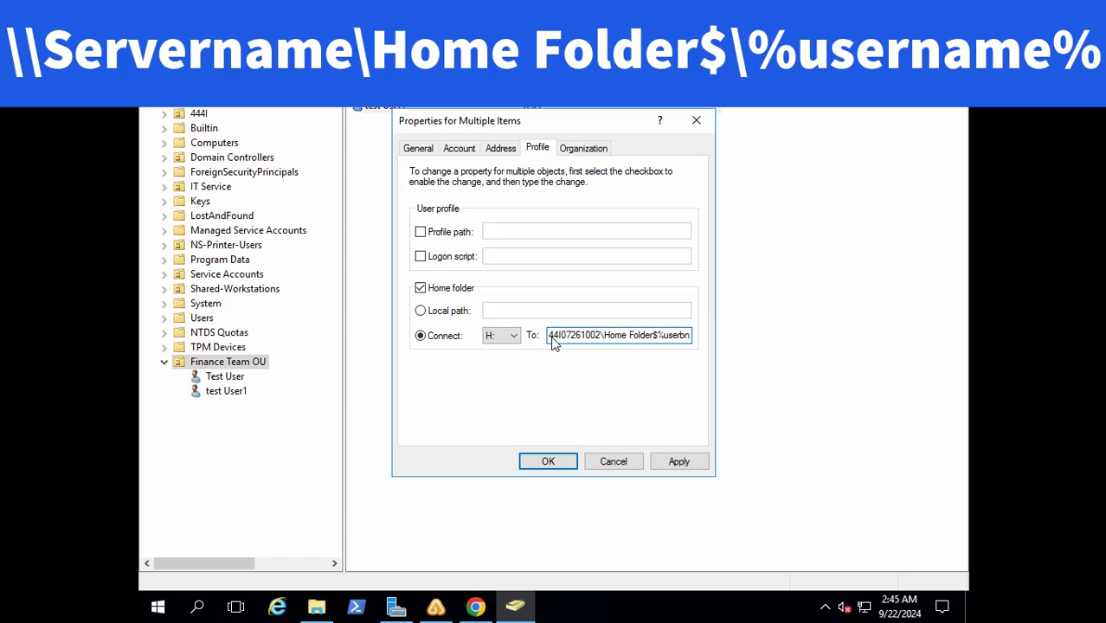
{"action": "key", "text": "BackSpace"}
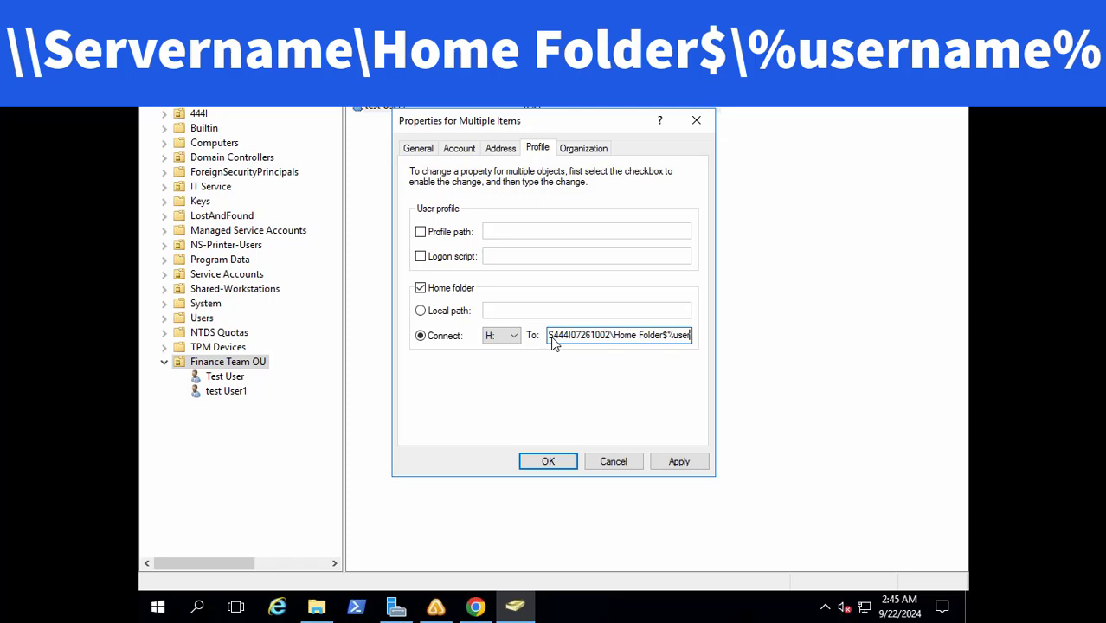
{"action": "type", "text": "name%"}
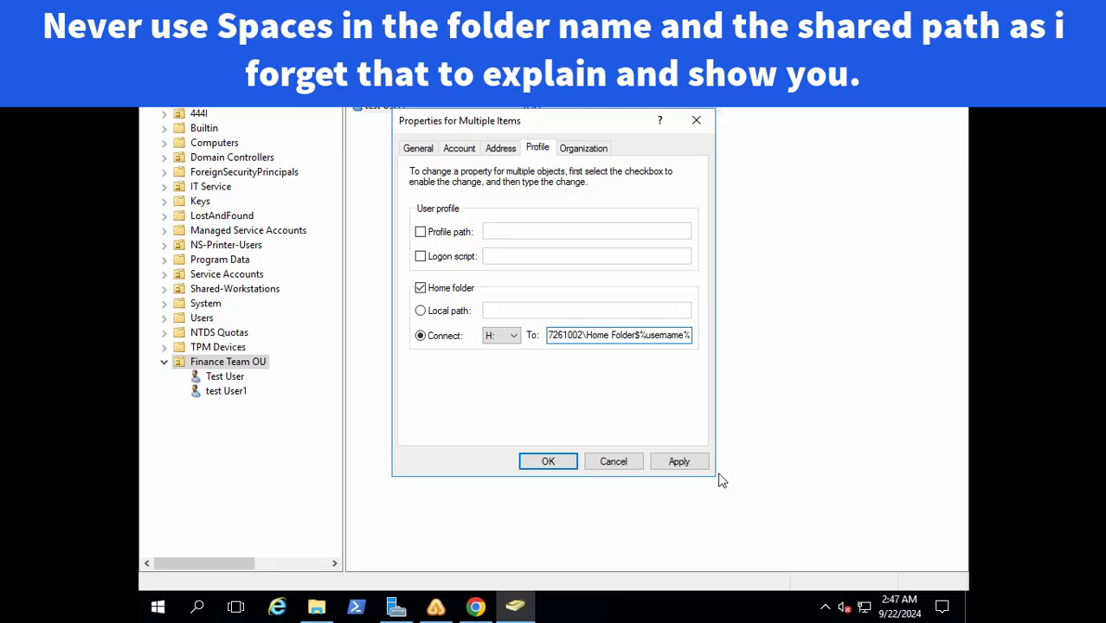
{"action": "left_click", "coordinate": [682, 463]}
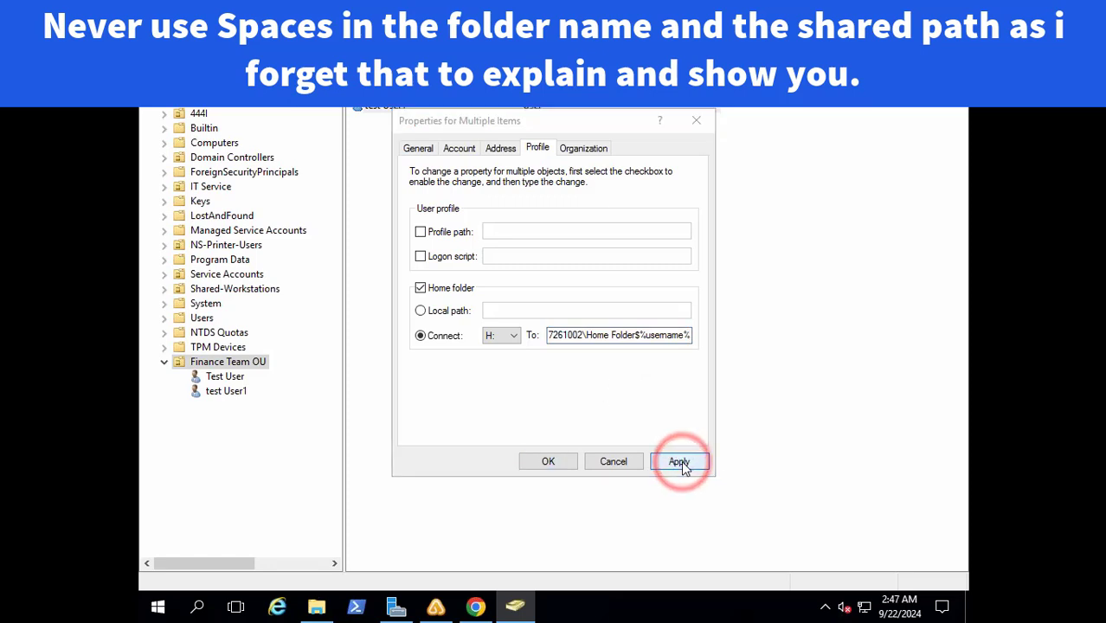
{"action": "left_click", "coordinate": [548, 461]}
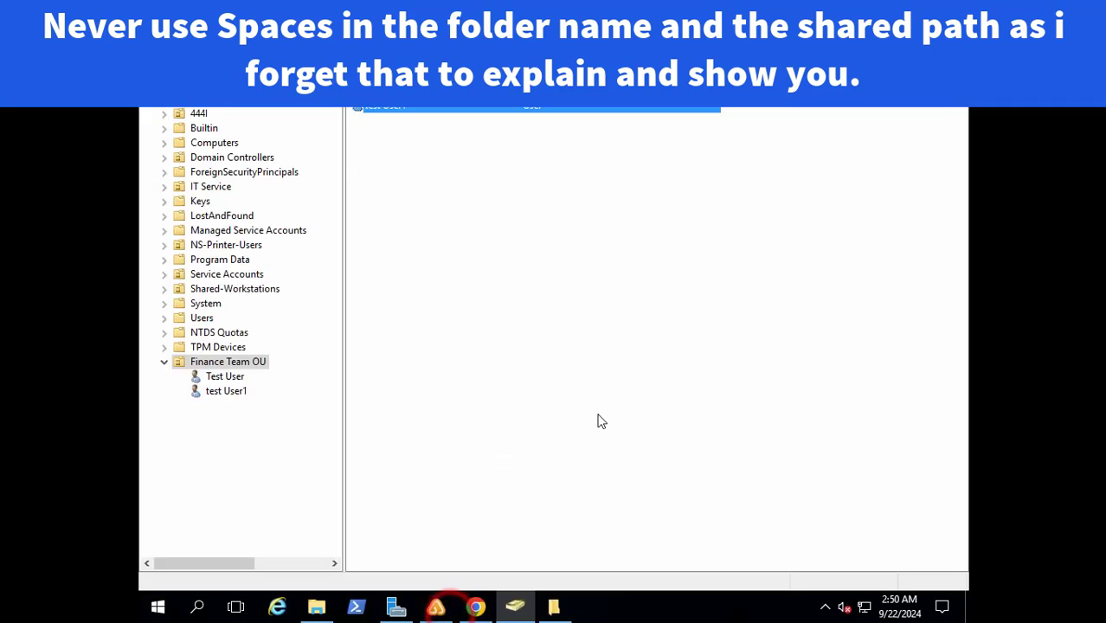
- Collapse Finance Team OU in the directory tree and list its users
{"action": "left_click", "coordinate": [598, 414]}
{"action": "left_click", "coordinate": [455, 320]}
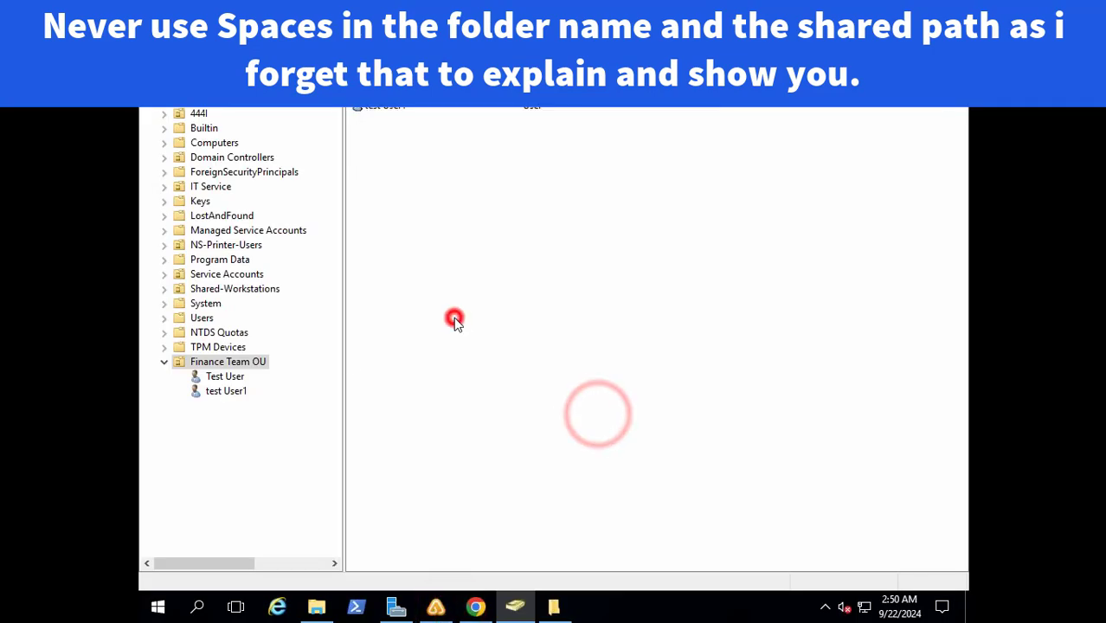
{"action": "left_click", "coordinate": [209, 377]}
{"action": "double_click", "coordinate": [209, 362]}
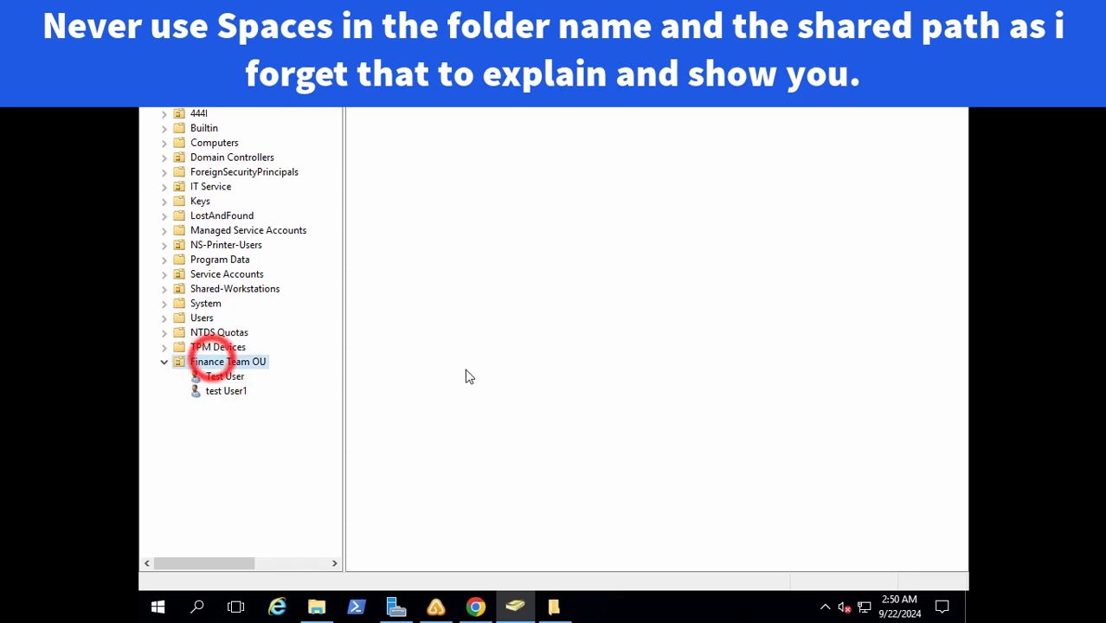
{"action": "left_click", "coordinate": [219, 363]}
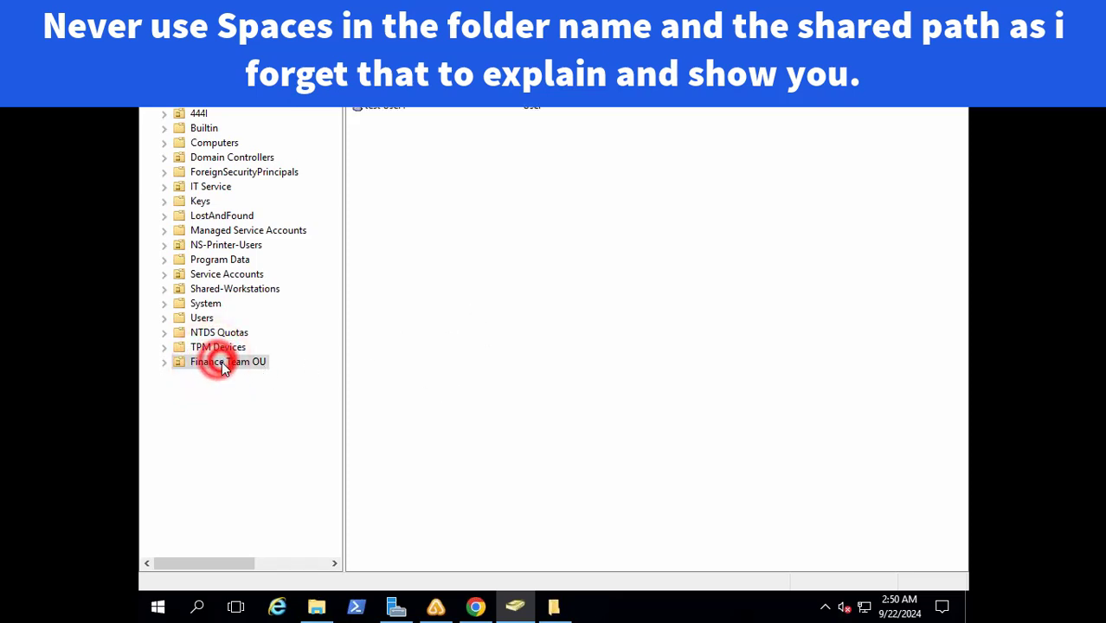
{"action": "left_click", "coordinate": [279, 416]}
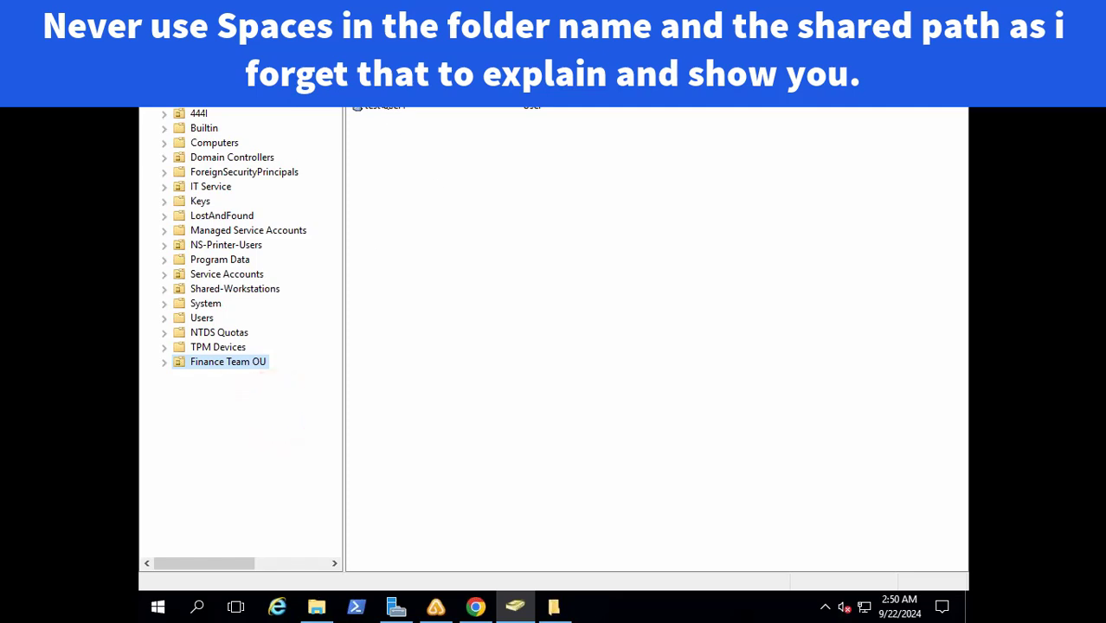
{"action": "right_click", "coordinate": [381, 91]}
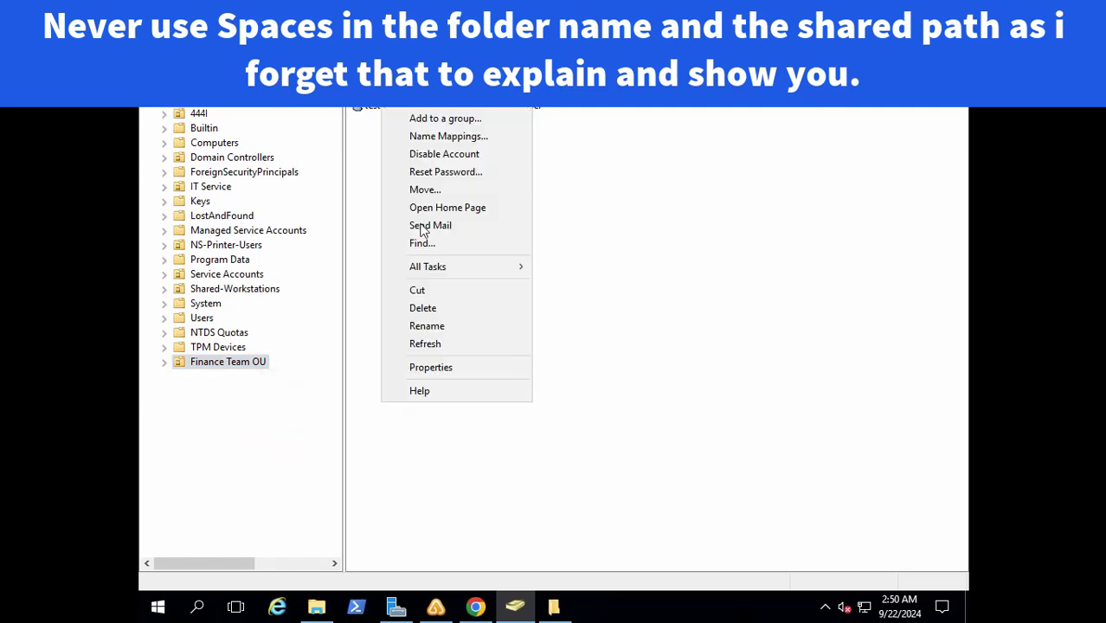
{"action": "left_click", "coordinate": [431, 368]}
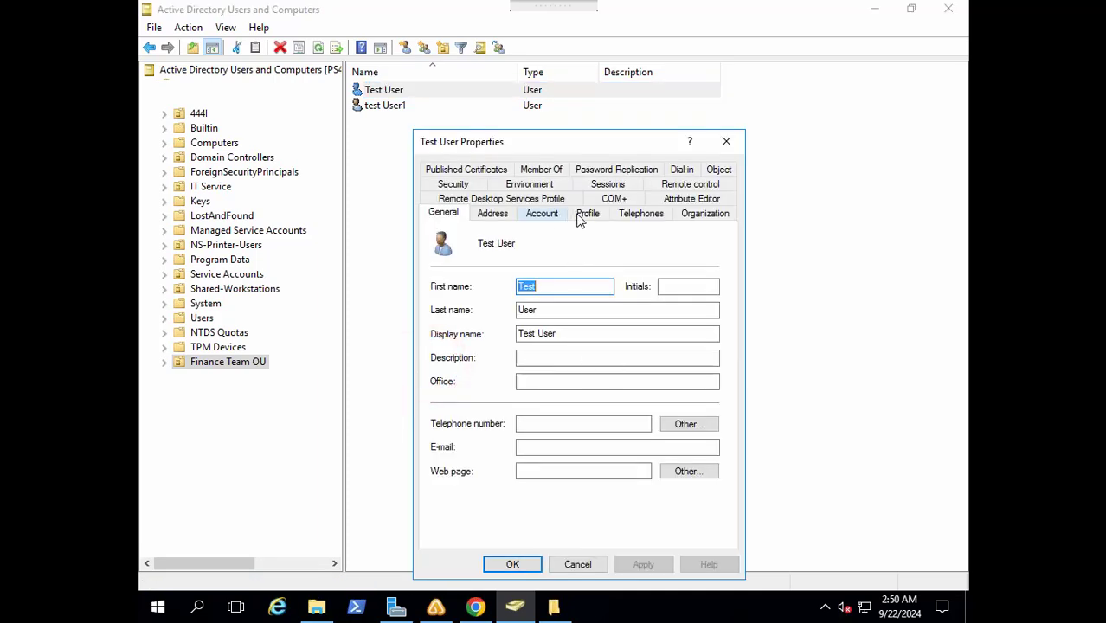
{"action": "left_click", "coordinate": [580, 214]}
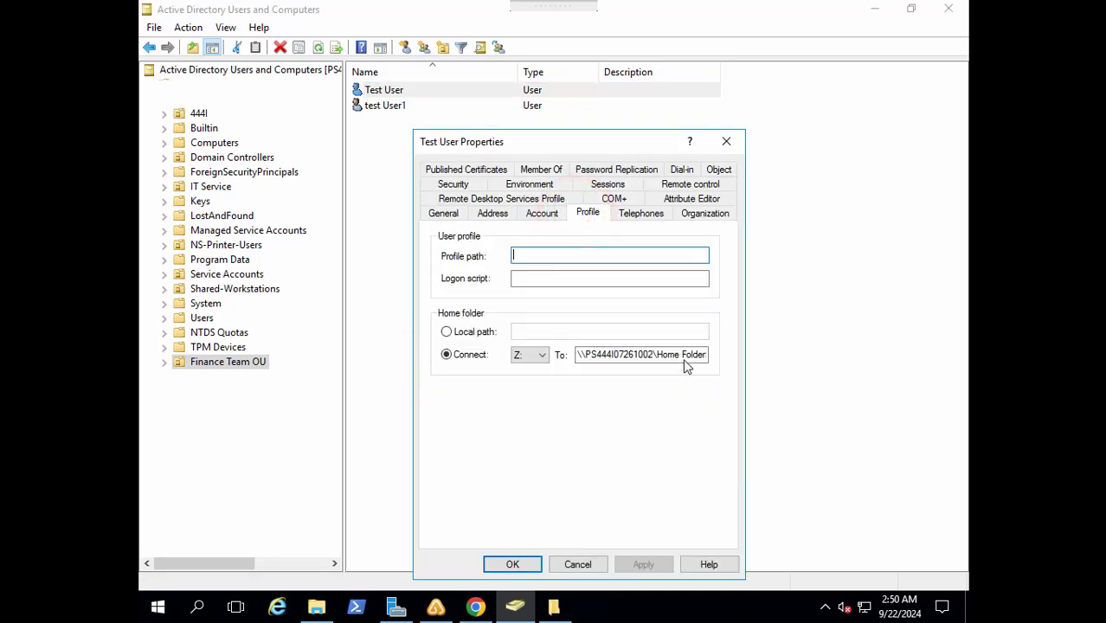
{"action": "left_click", "coordinate": [681, 354]}
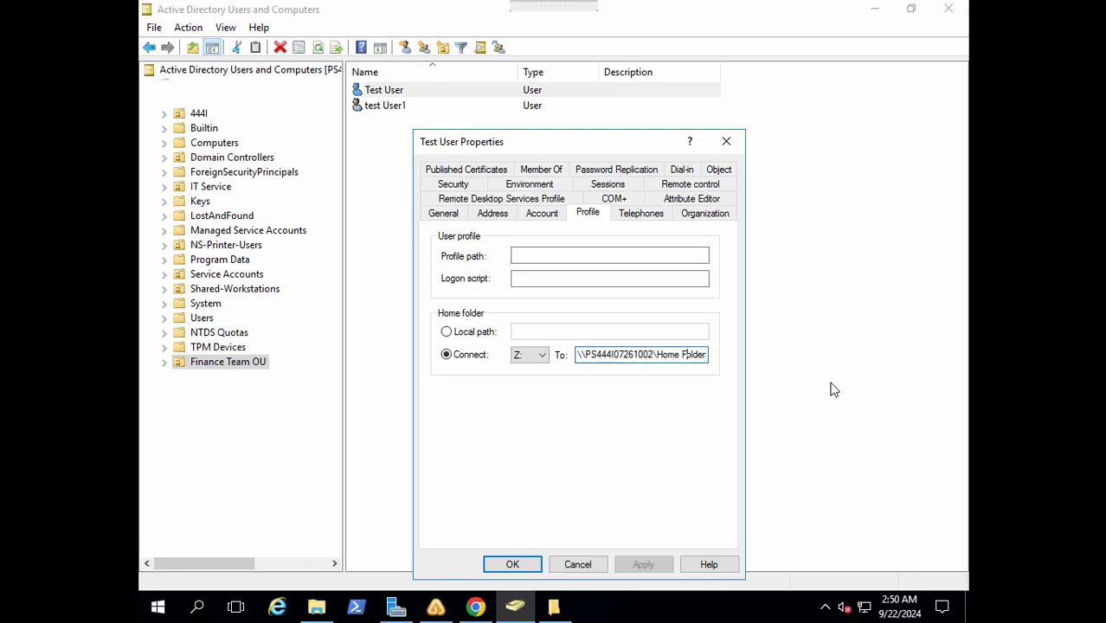
{"action": "type", "text": "\\test user"}
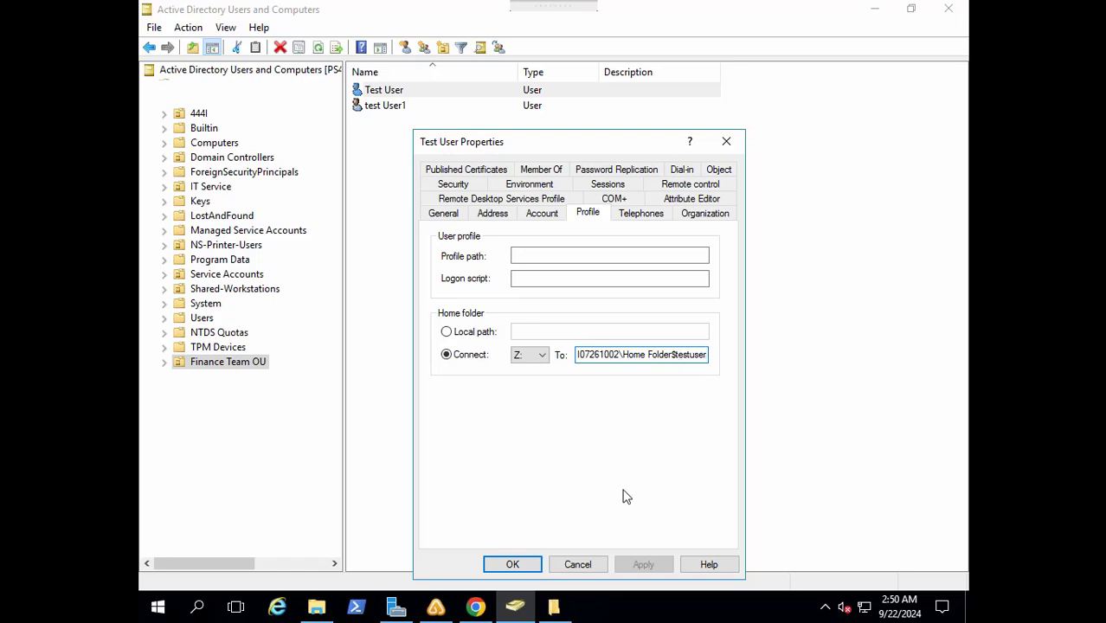
{"action": "left_click", "coordinate": [594, 564]}
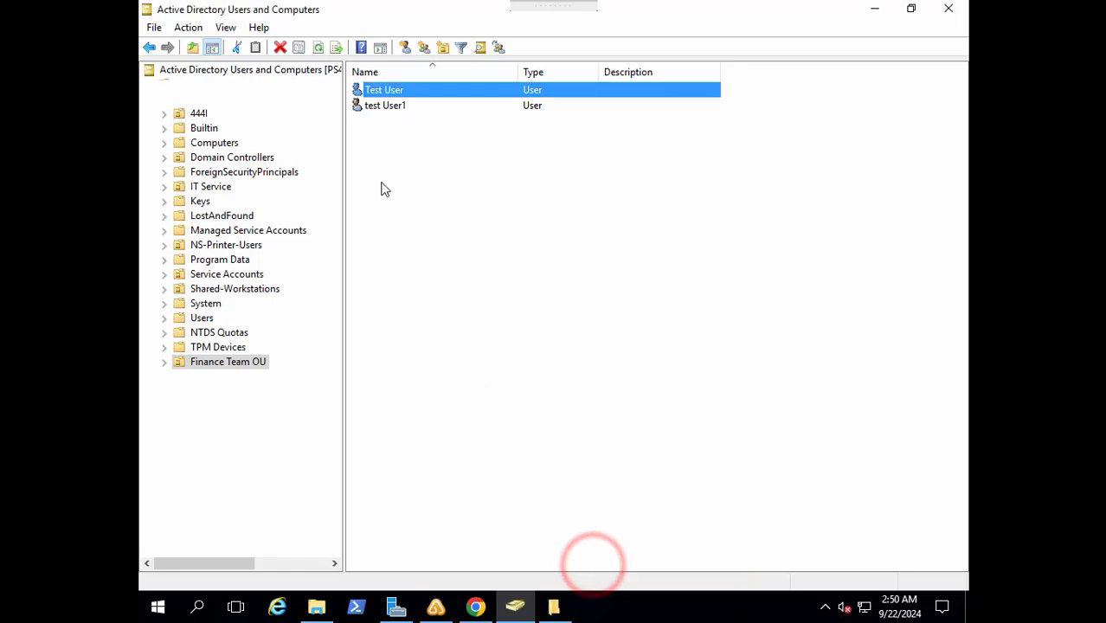
- Check the full home folder path in test User1's profile properties, and close them without saving
{"action": "right_click", "coordinate": [369, 104]}
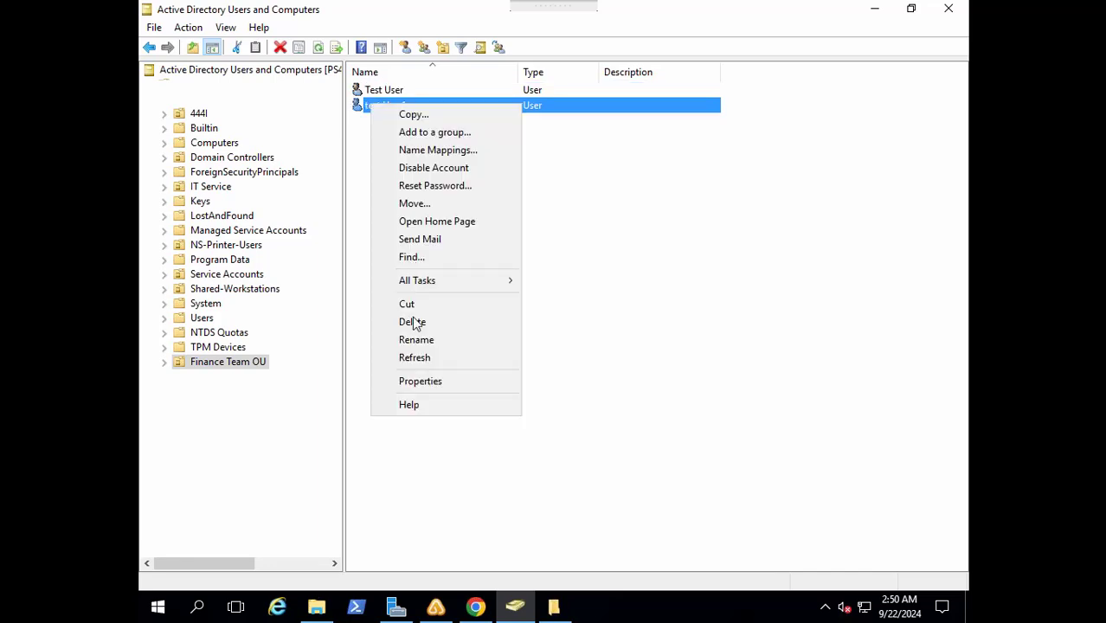
{"action": "left_click", "coordinate": [408, 381]}
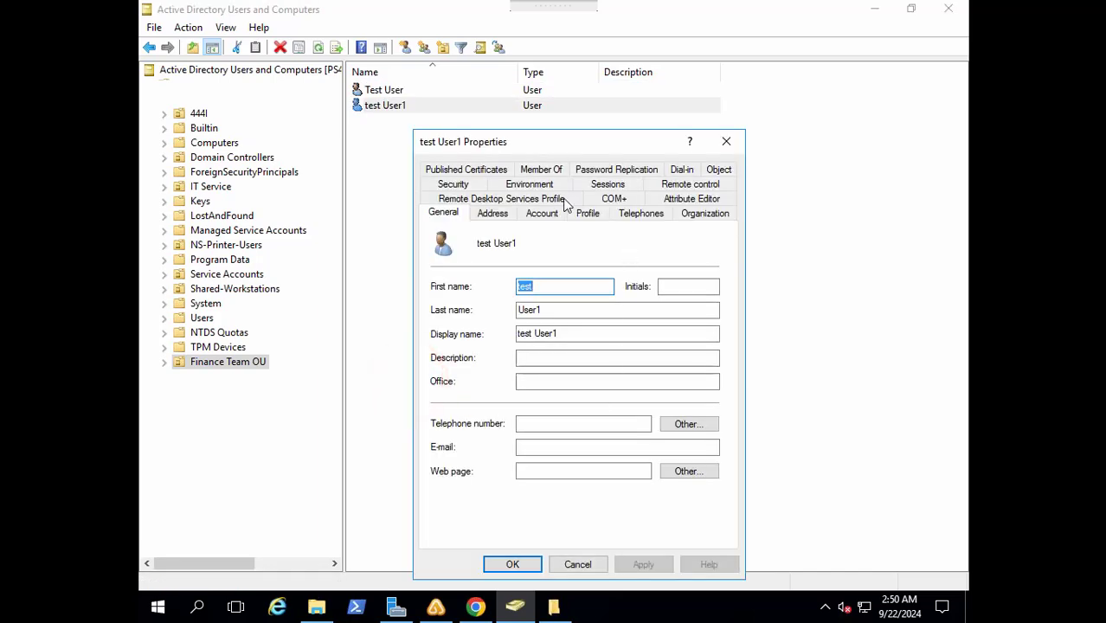
{"action": "left_click", "coordinate": [590, 215]}
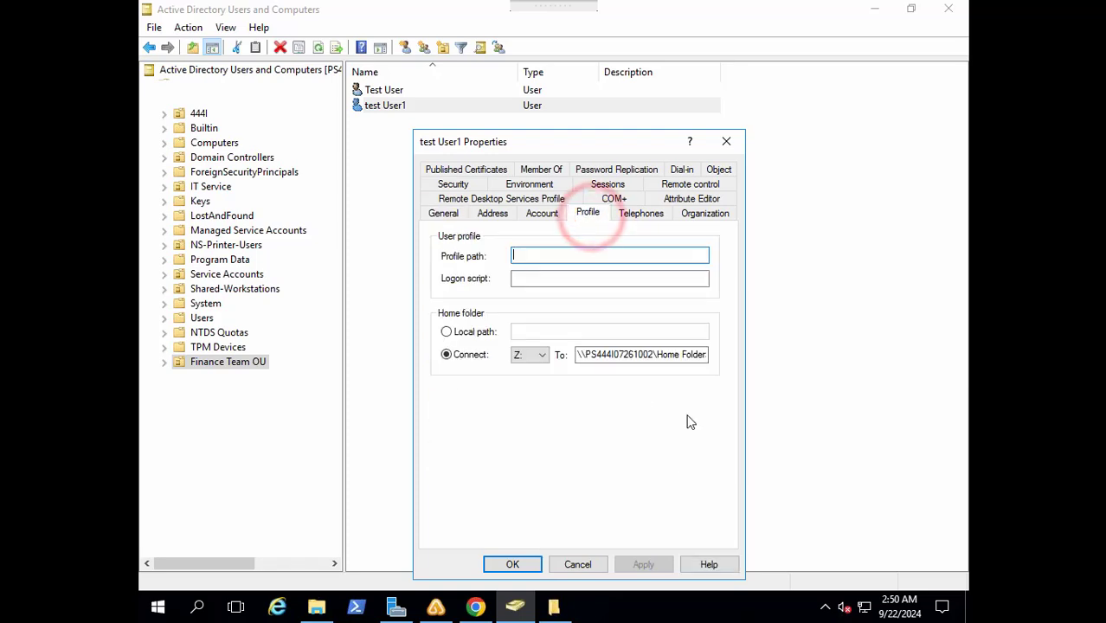
{"action": "left_click", "coordinate": [685, 356]}
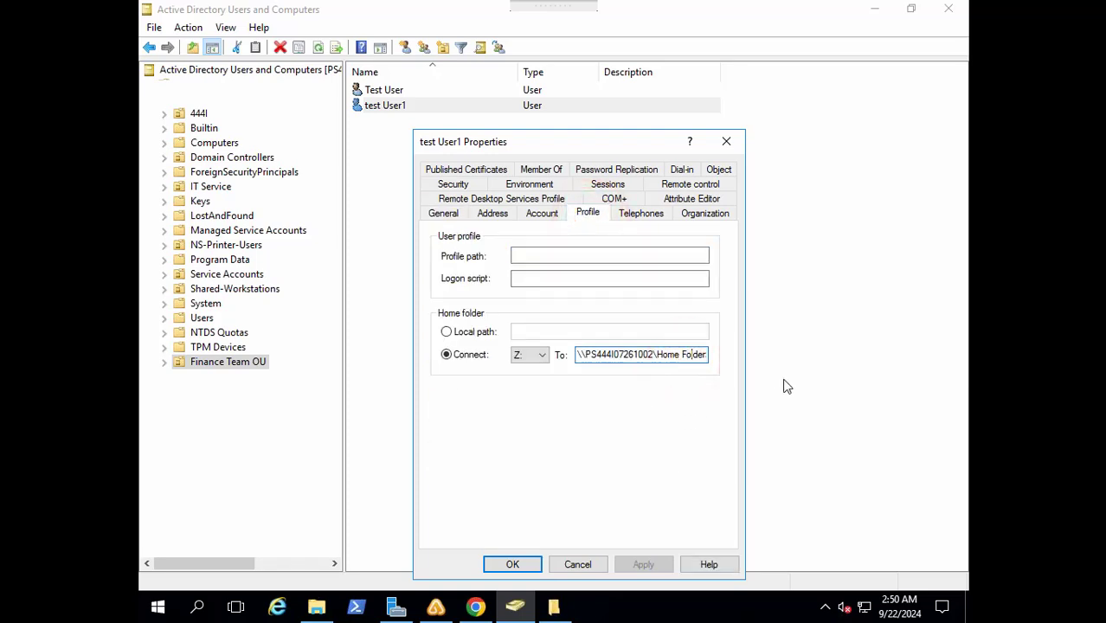
{"action": "type", "text": "testuser1"}
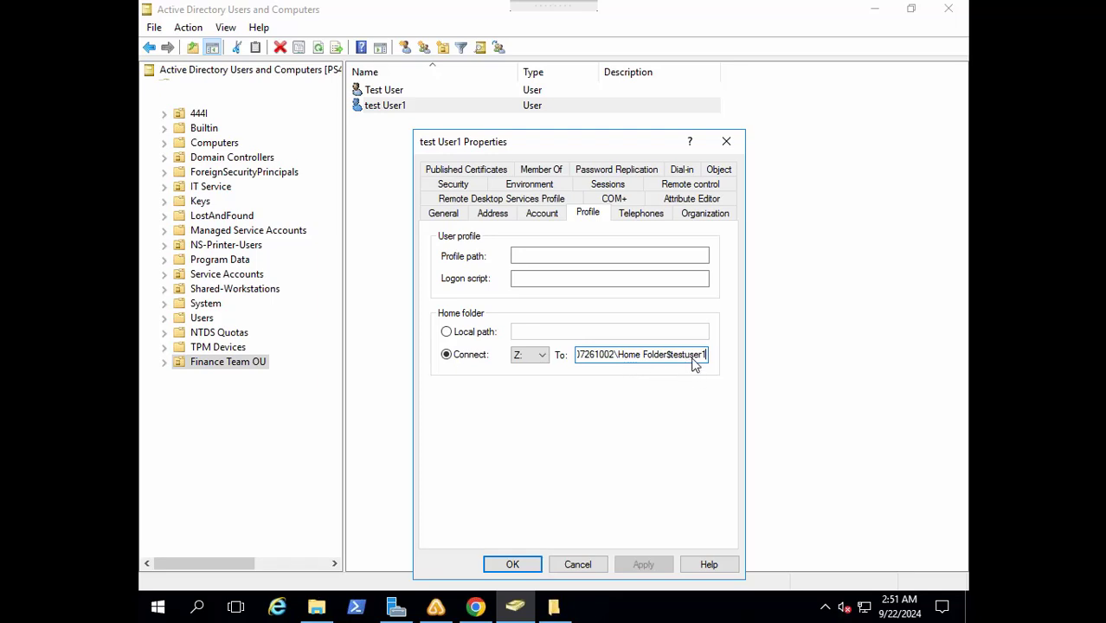
{"action": "left_click", "coordinate": [591, 564]}
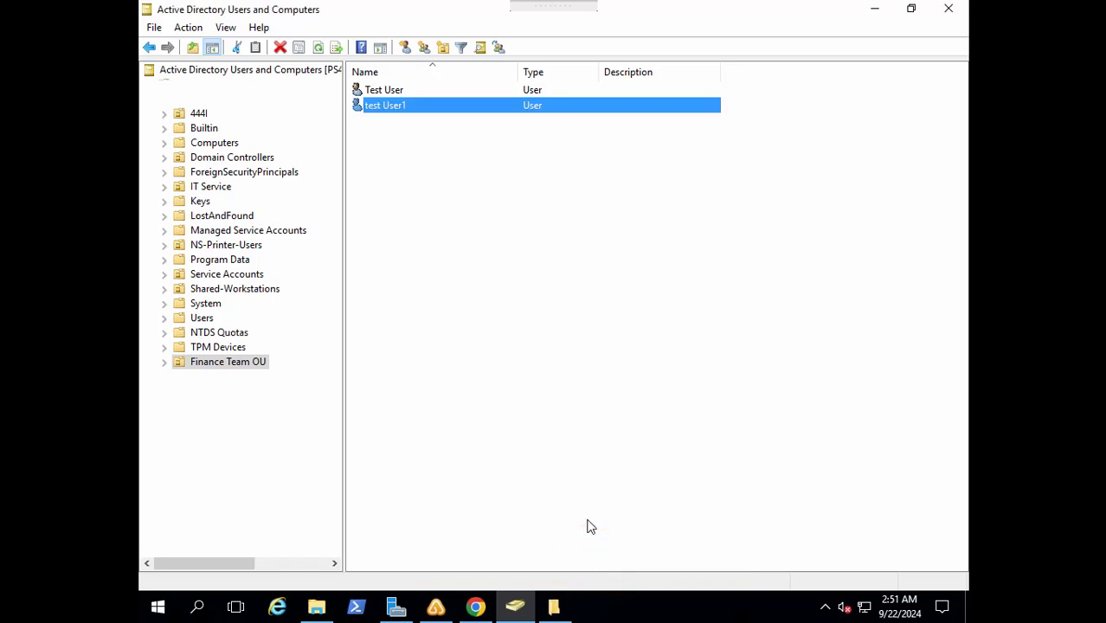
- Close the Home Folder properties and open Home Folder on DATA (D:) in File Explorer, refreshing its contents
{"action": "left_click", "coordinate": [554, 606]}
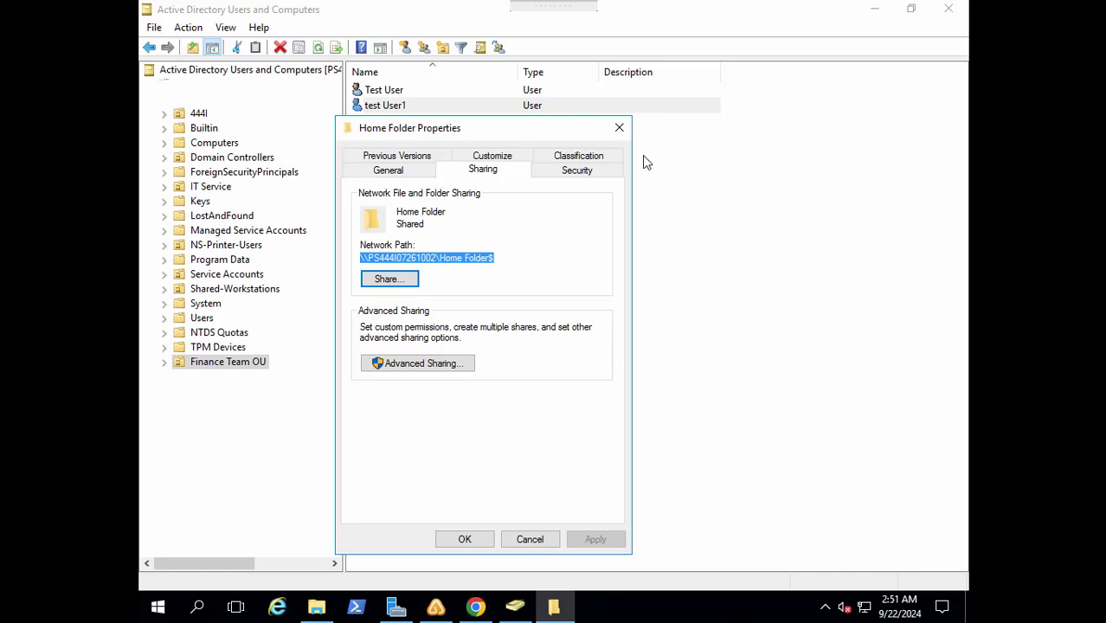
{"action": "left_click", "coordinate": [618, 128]}
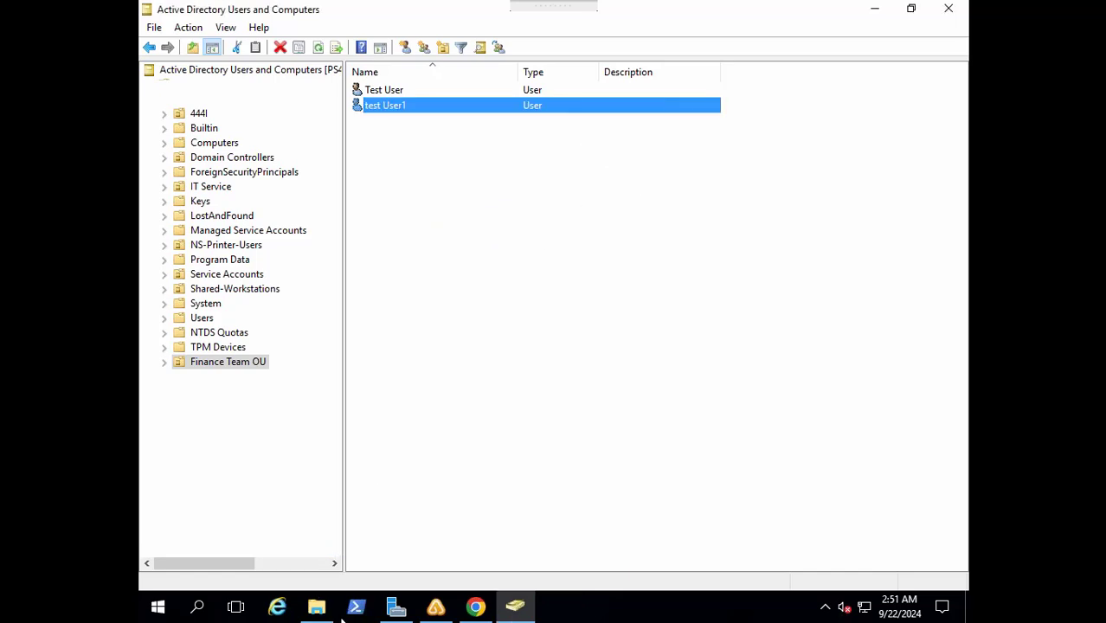
{"action": "left_click", "coordinate": [315, 606]}
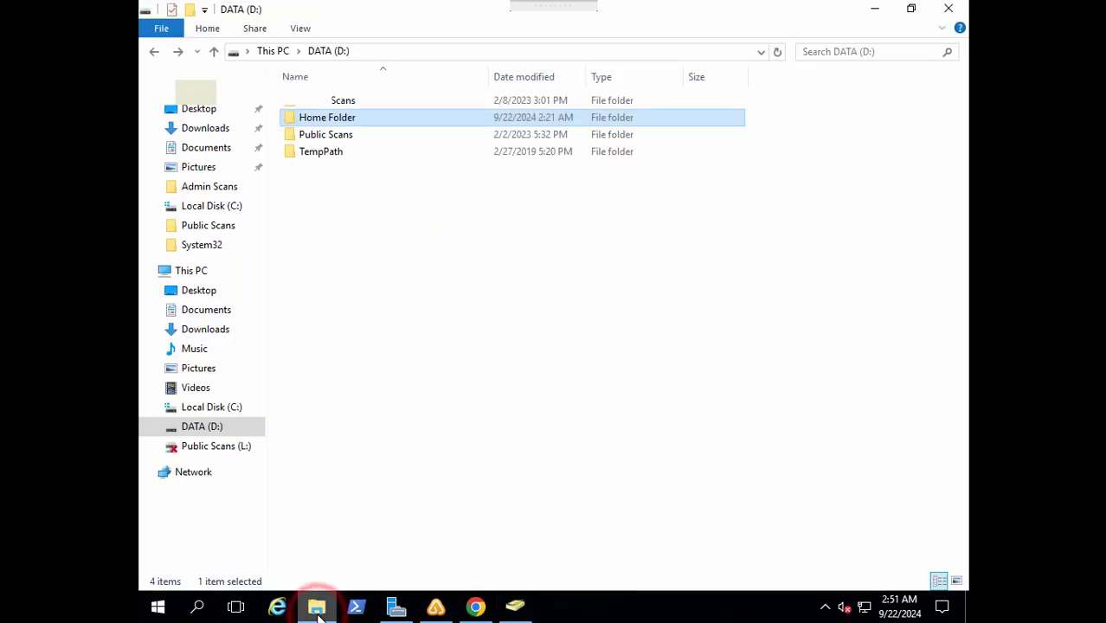
{"action": "double_click", "coordinate": [311, 117]}
{"action": "right_click", "coordinate": [414, 209]}
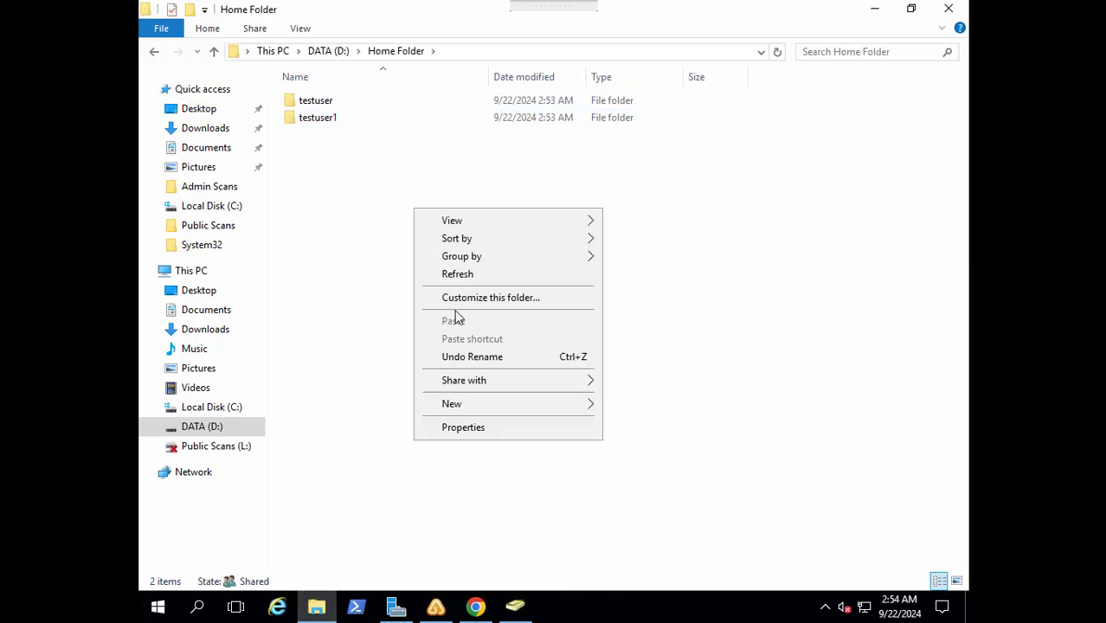
{"action": "left_click", "coordinate": [461, 274]}
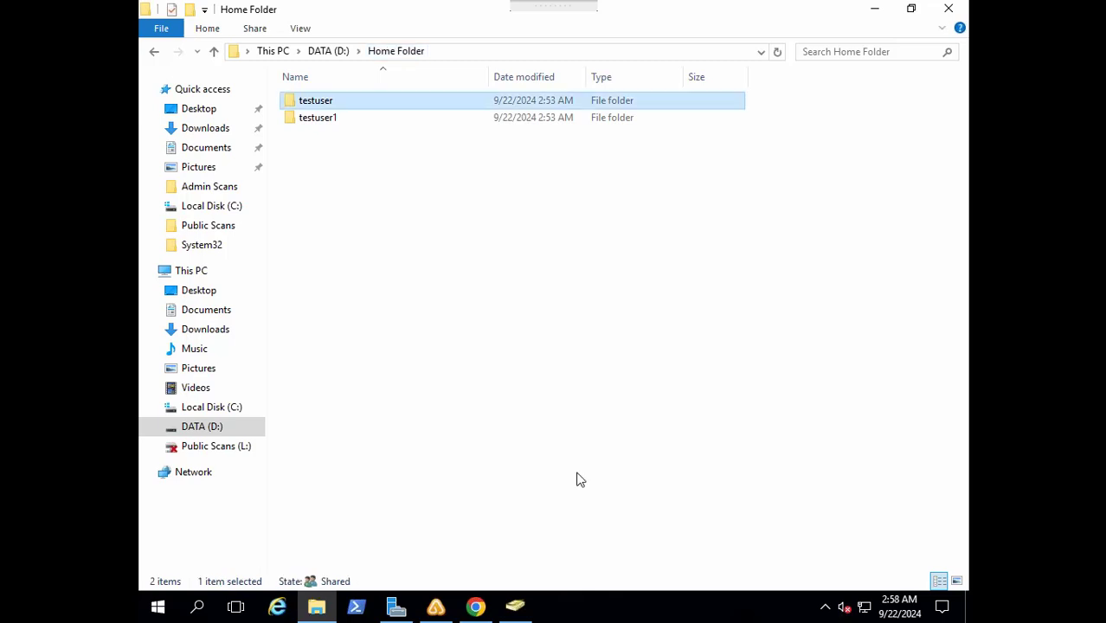
- Check Test User's security permissions on the testuser folder, and close its properties without saving
{"action": "left_click", "coordinate": [460, 404]}
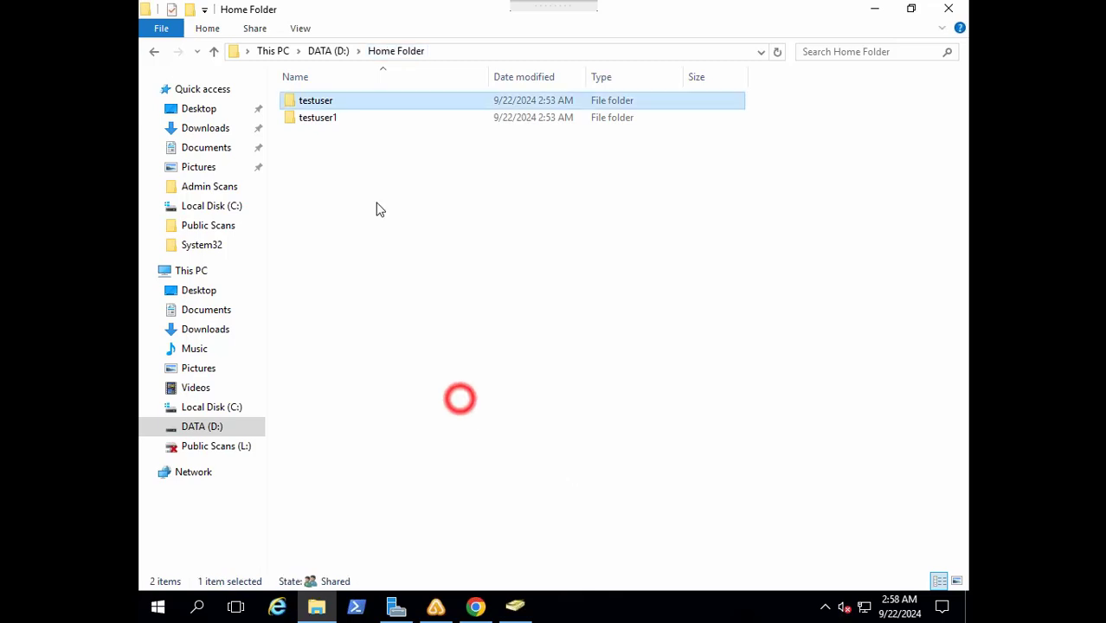
{"action": "left_click", "coordinate": [310, 103]}
{"action": "left_click", "coordinate": [313, 104]}
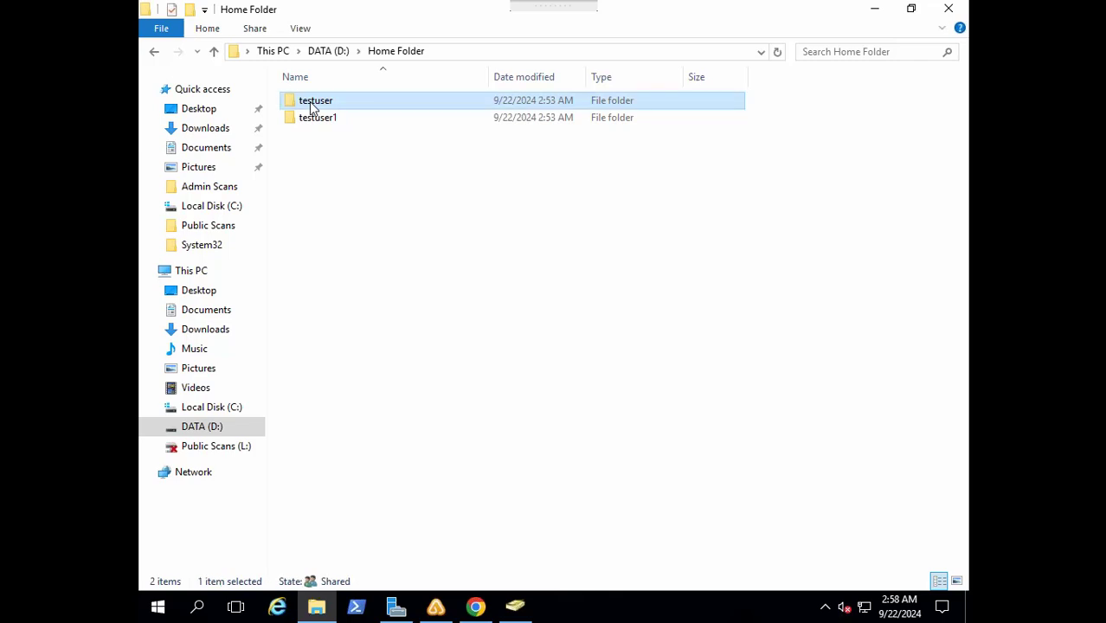
{"action": "right_click", "coordinate": [312, 103]}
{"action": "left_click", "coordinate": [348, 395]}
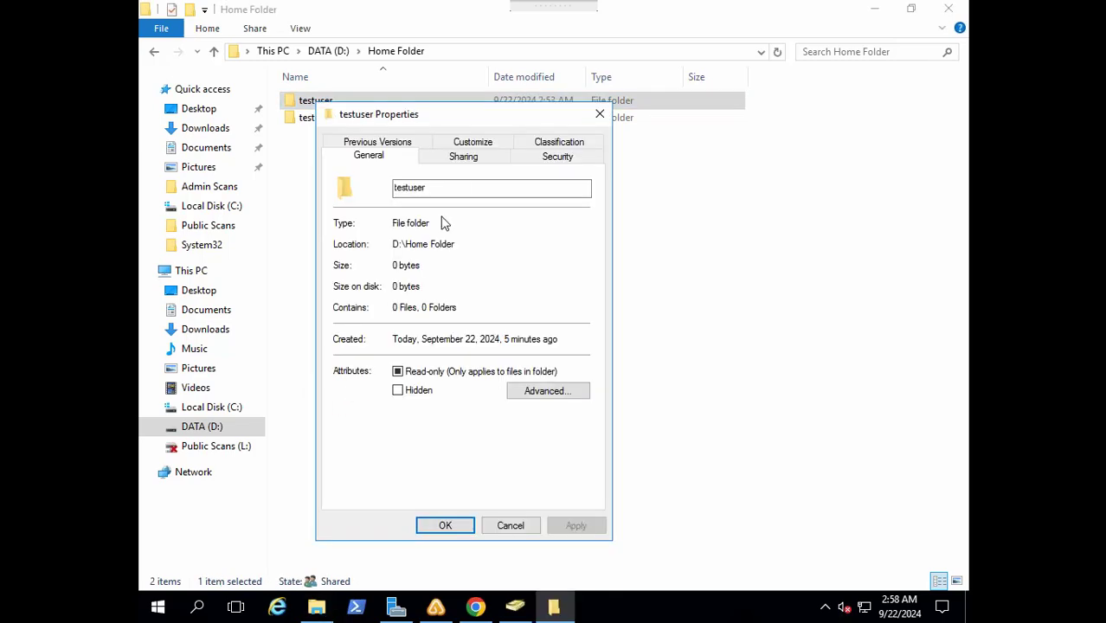
{"action": "left_click", "coordinate": [541, 159]}
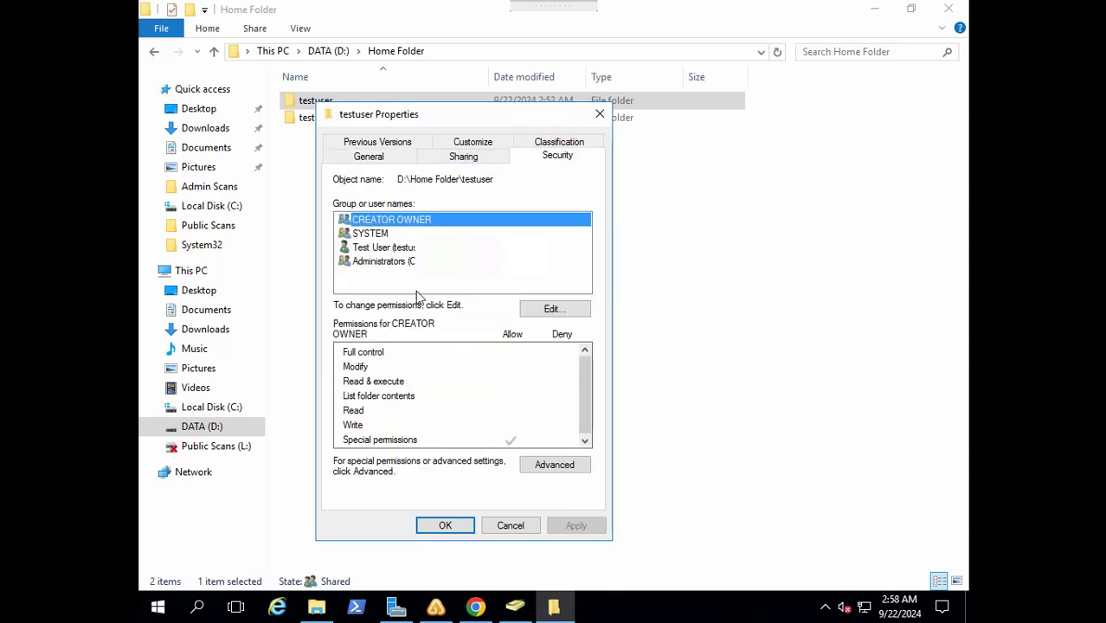
{"action": "left_click", "coordinate": [381, 247]}
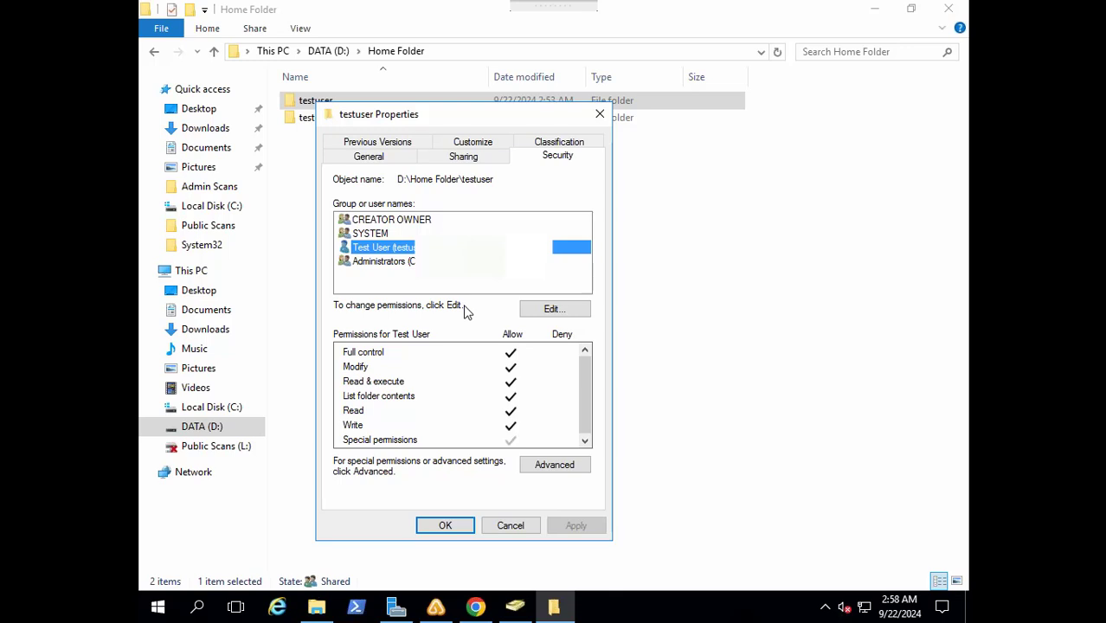
{"action": "left_click", "coordinate": [505, 528]}
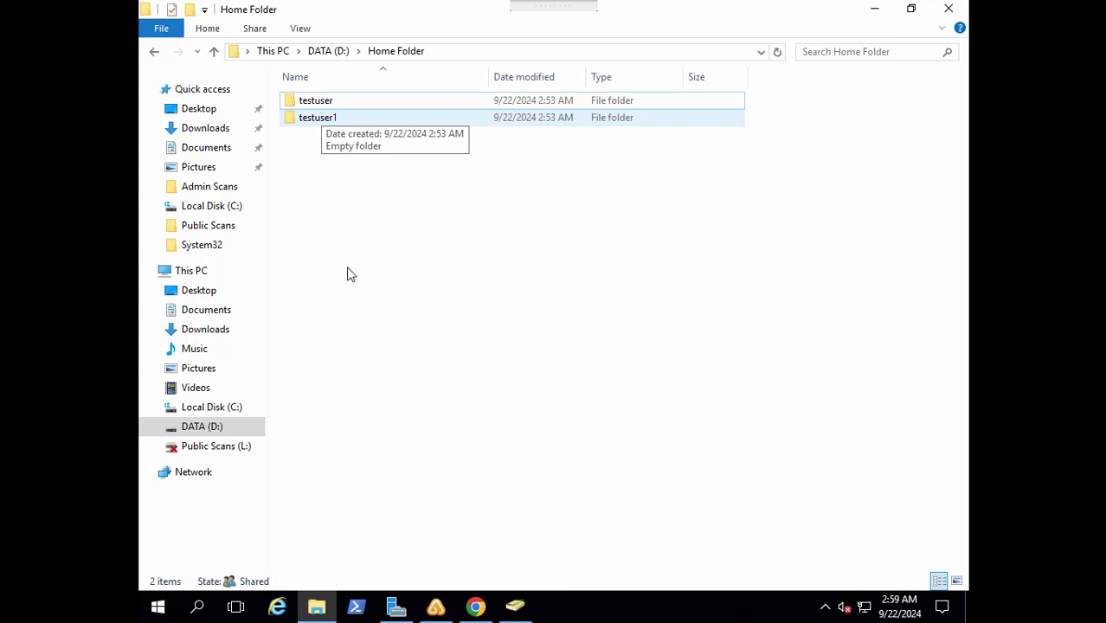
{"action": "left_click", "coordinate": [370, 326]}
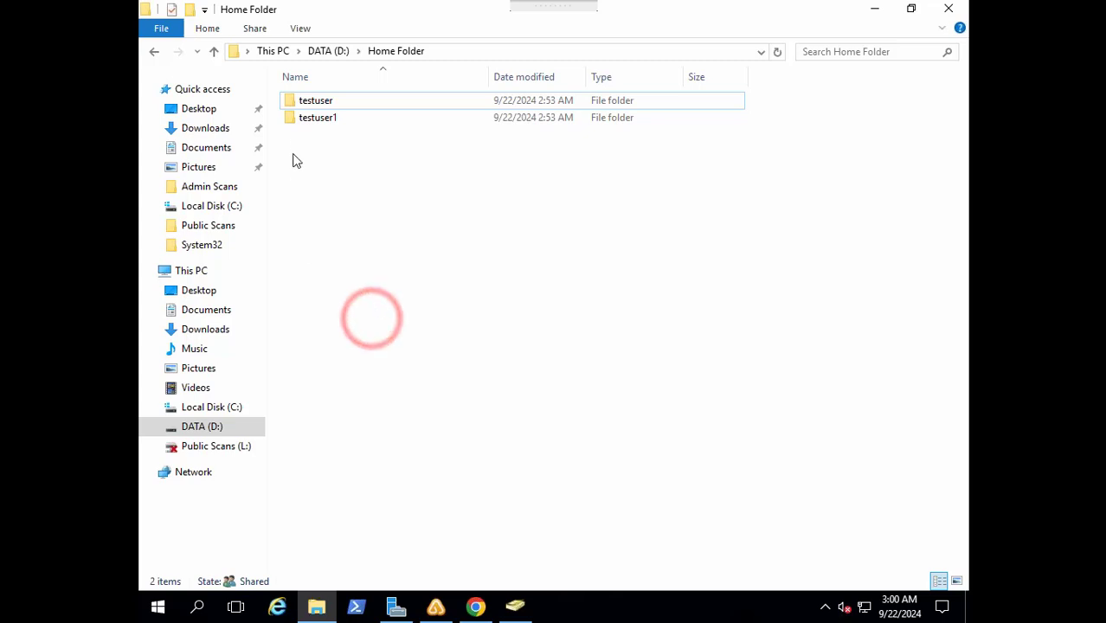
{"action": "left_click", "coordinate": [308, 103]}
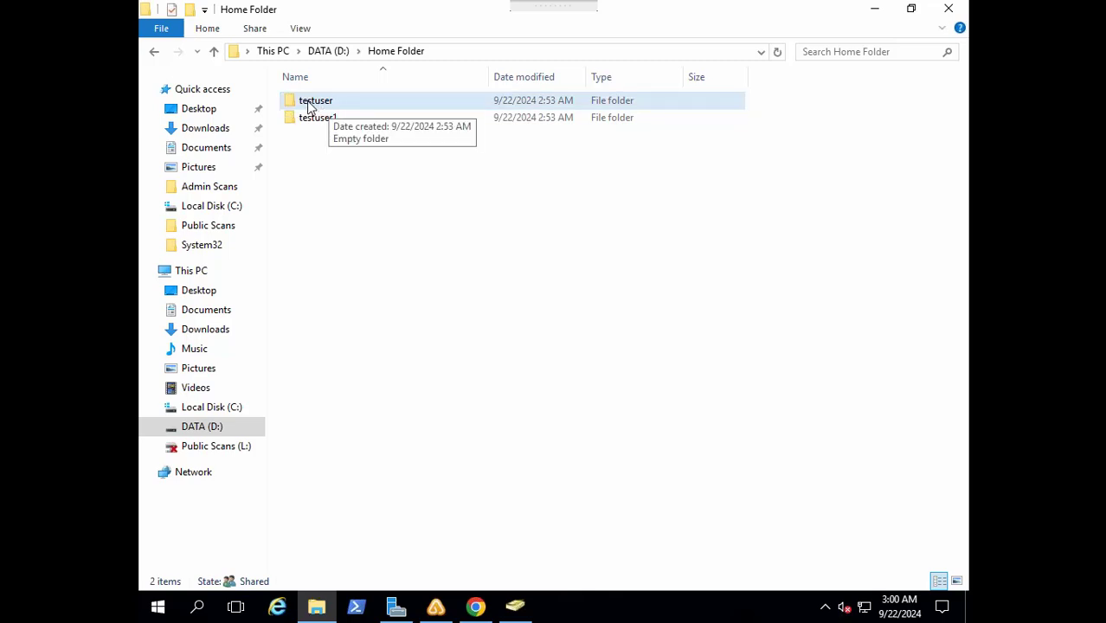
{"action": "left_click", "coordinate": [394, 216]}
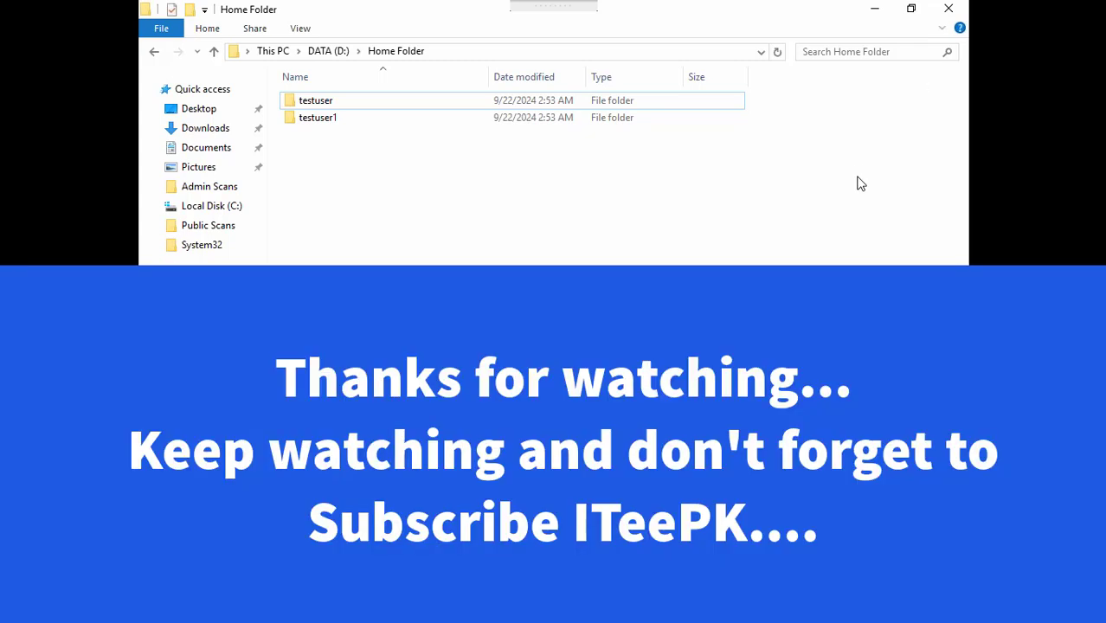